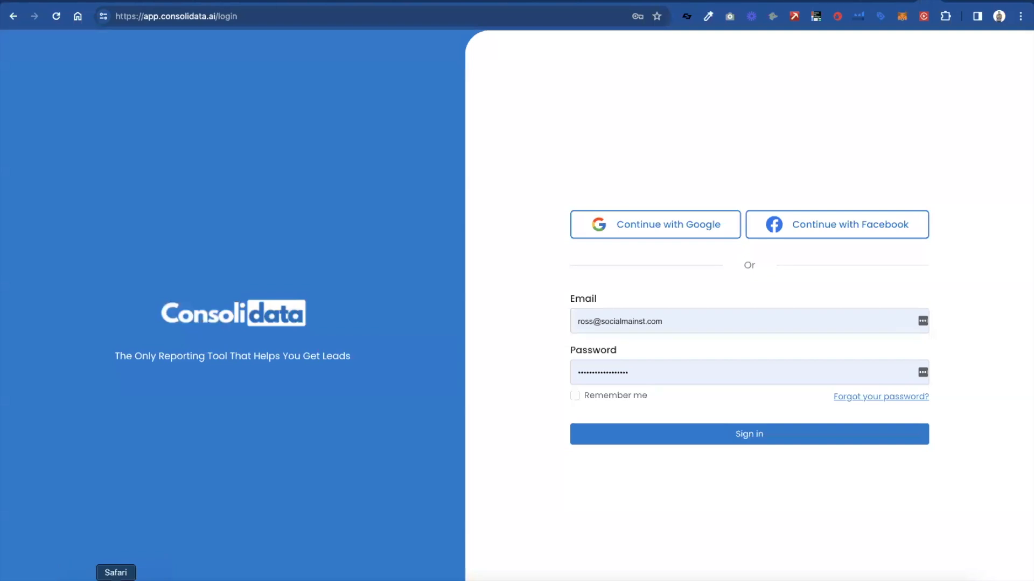
- Sign in to the reporting platform using the prefilled e-mail and password
{"action": "left_click", "coordinate": [115, 580]}
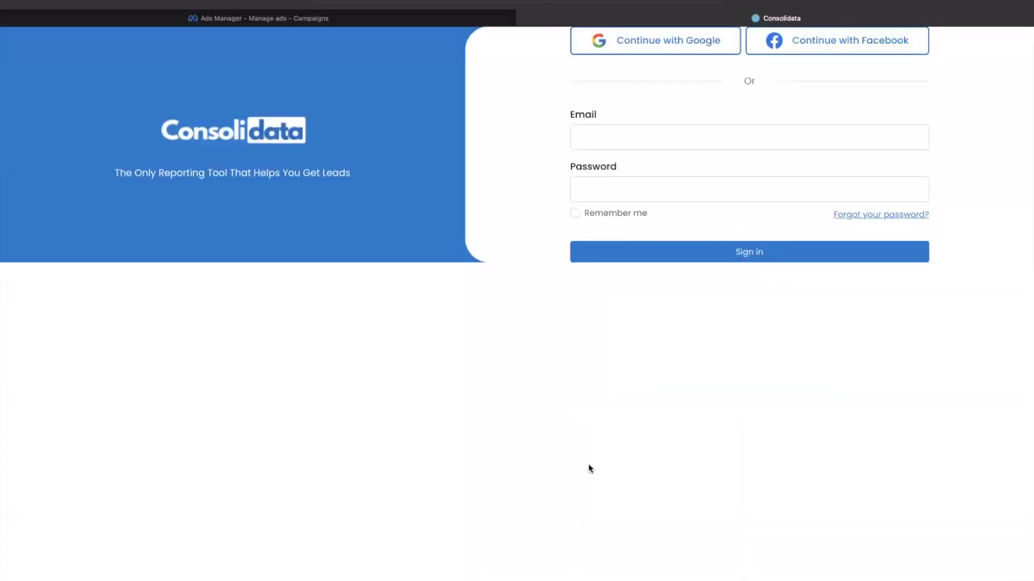
{"action": "left_click", "coordinate": [618, 579]}
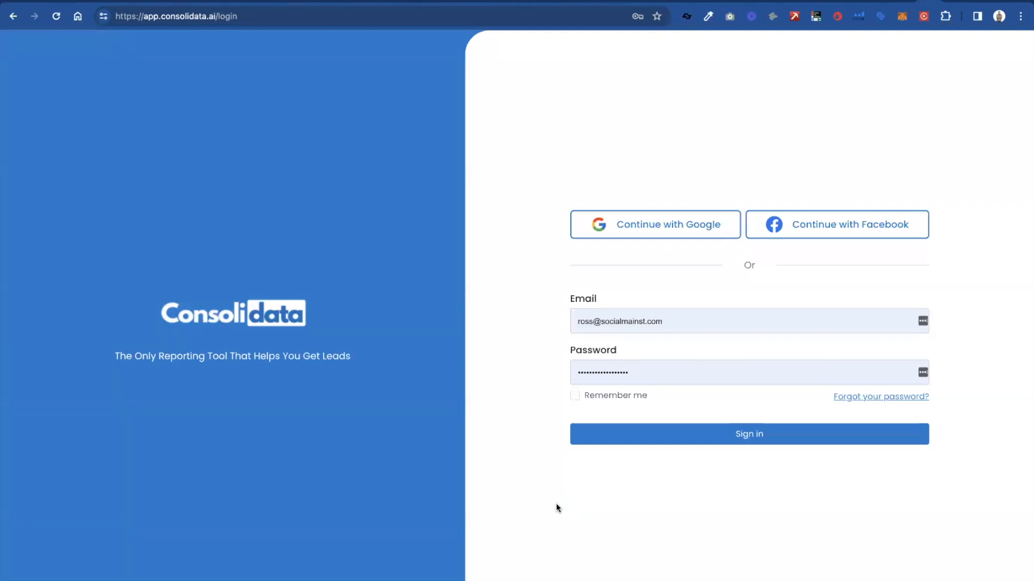
{"action": "left_click", "coordinate": [694, 442]}
{"action": "left_click", "coordinate": [719, 433]}
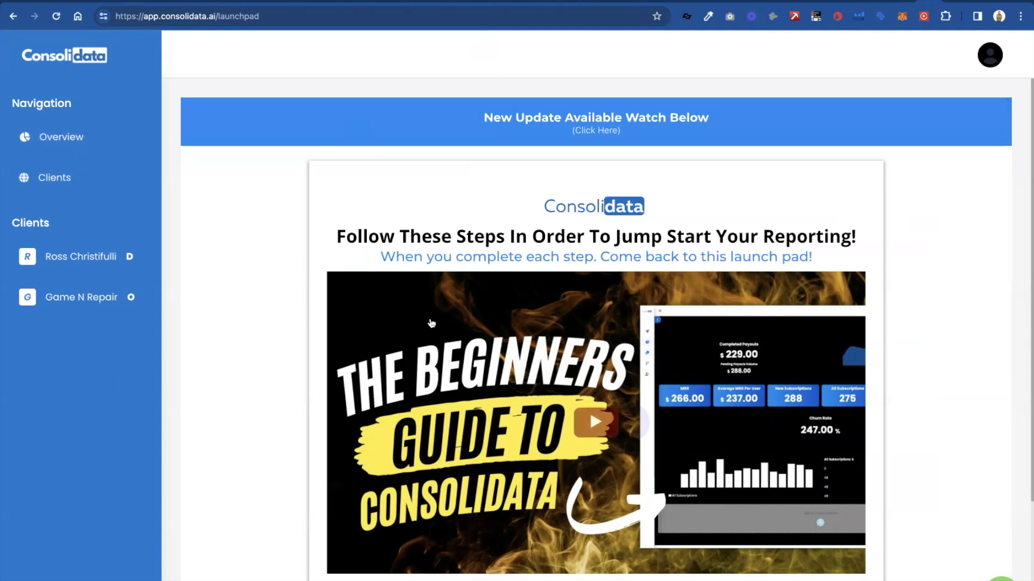
- Look over the launchpad and open the reporting dashboards of the default client account marked D
{"action": "scroll", "coordinate": [430, 322], "scroll_direction": "down", "scroll_amount": 3}
{"action": "scroll", "coordinate": [430, 323], "scroll_direction": "up", "scroll_amount": 3}
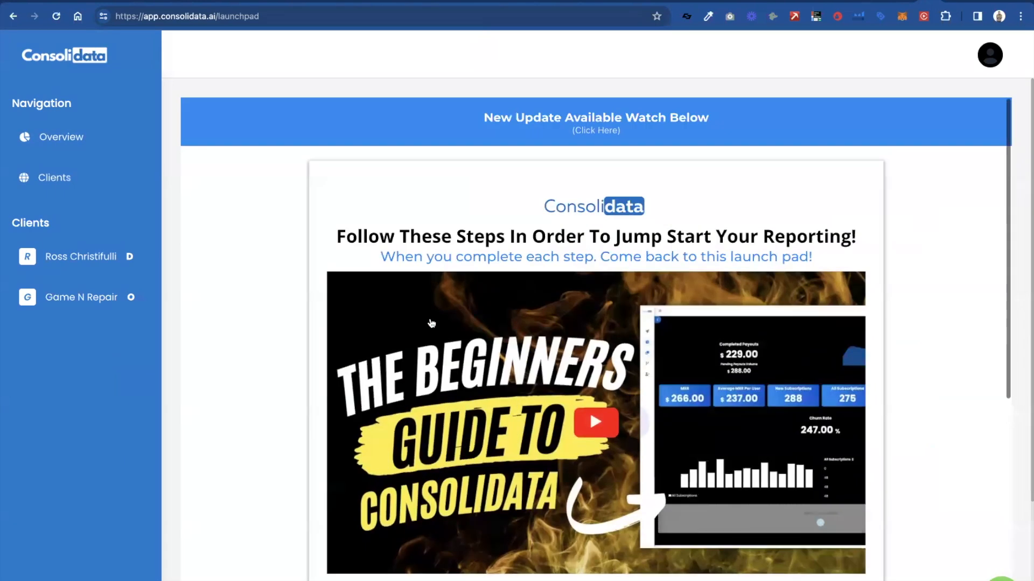
{"action": "left_click", "coordinate": [82, 260]}
{"action": "mouse_move", "coordinate": [250, 49]}
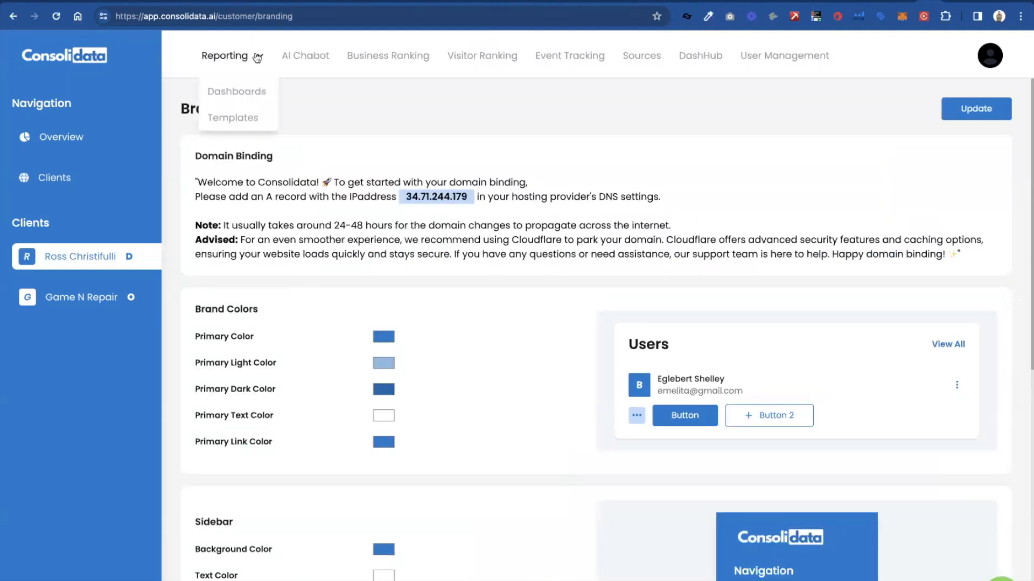
{"action": "left_click", "coordinate": [231, 91]}
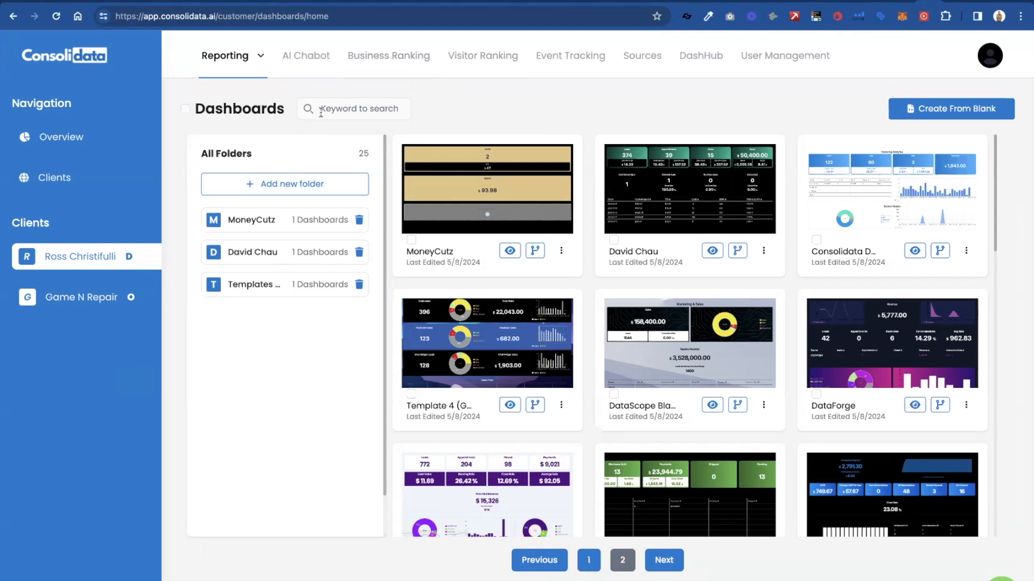
- View the agency overview and open the form for adding a client
{"action": "left_click", "coordinate": [78, 139]}
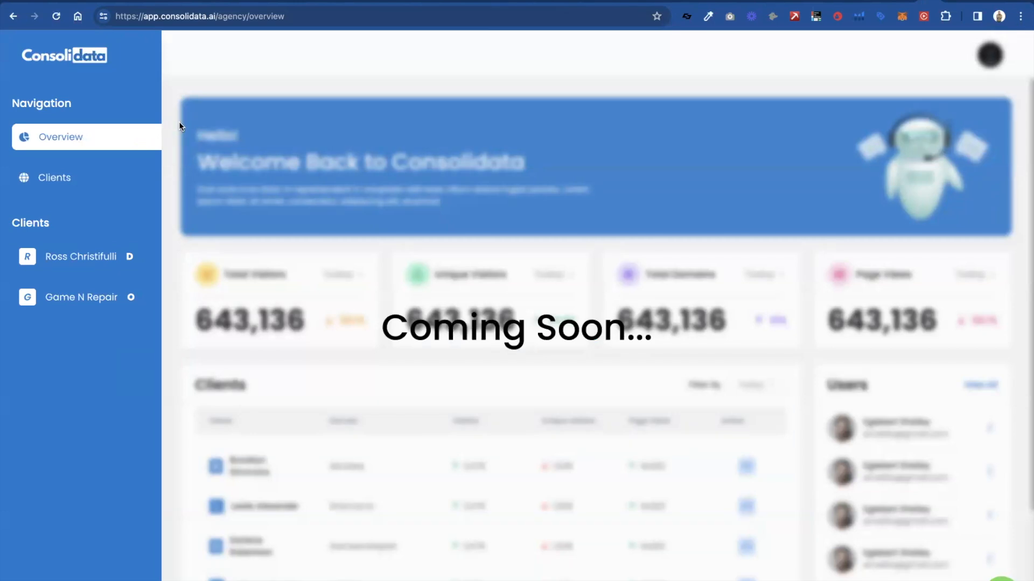
{"action": "left_click", "coordinate": [80, 176]}
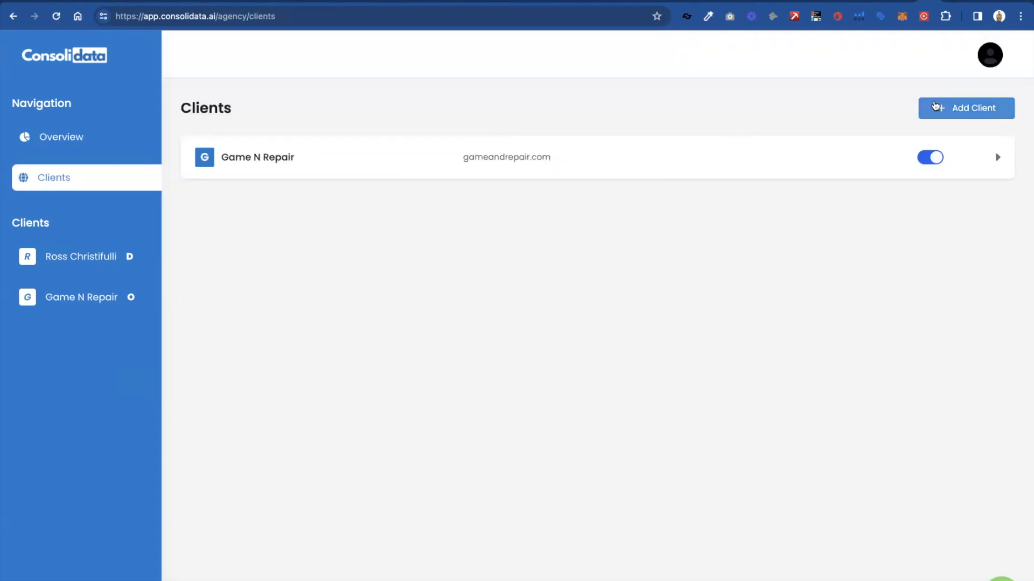
{"action": "left_click", "coordinate": [935, 108]}
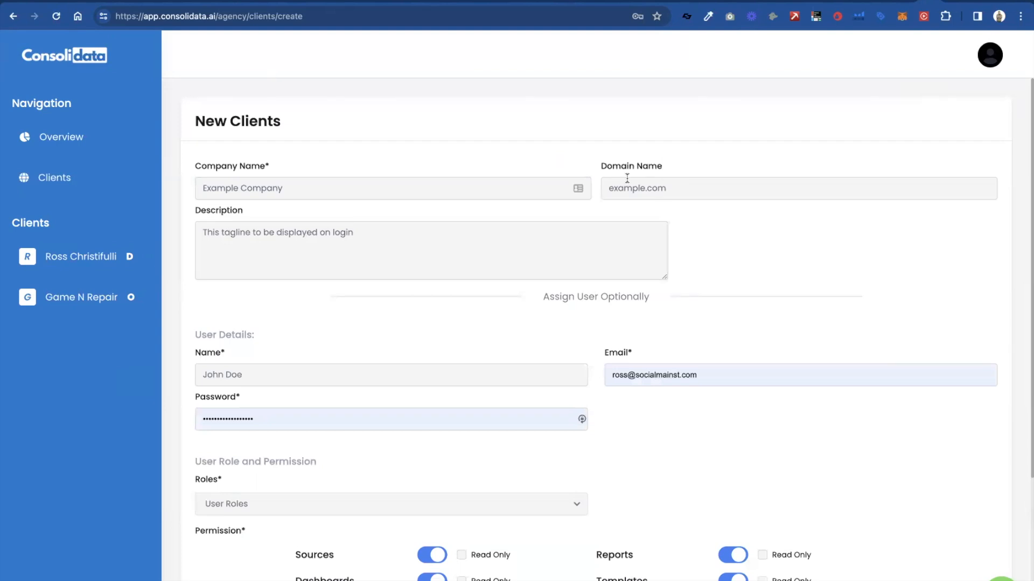
- Examine the new client form's company details, optional user fields, available user roles and permissions
{"action": "scroll", "coordinate": [627, 179], "scroll_direction": "down", "scroll_amount": 1}
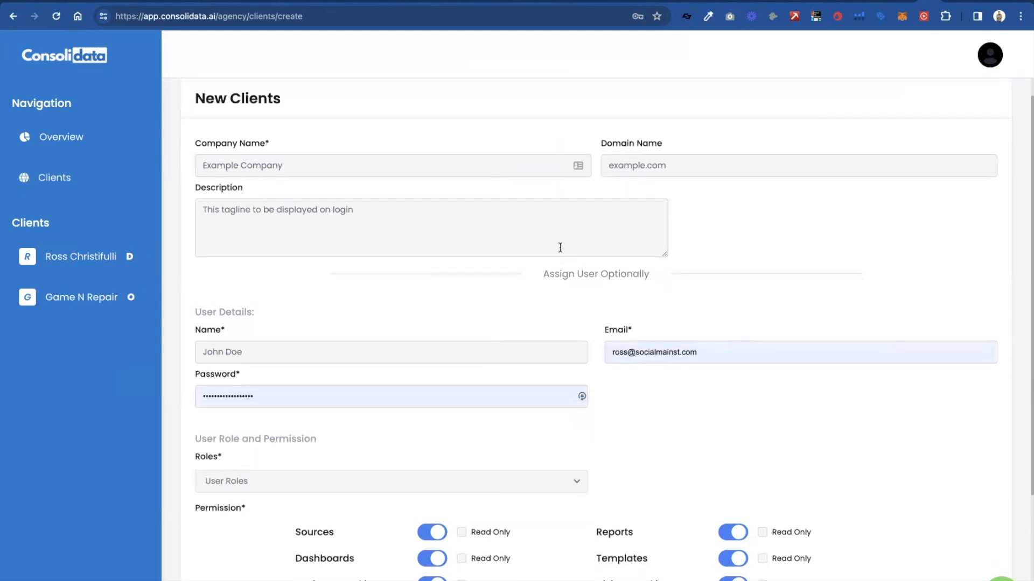
{"action": "scroll", "coordinate": [614, 261], "scroll_direction": "down", "scroll_amount": 1}
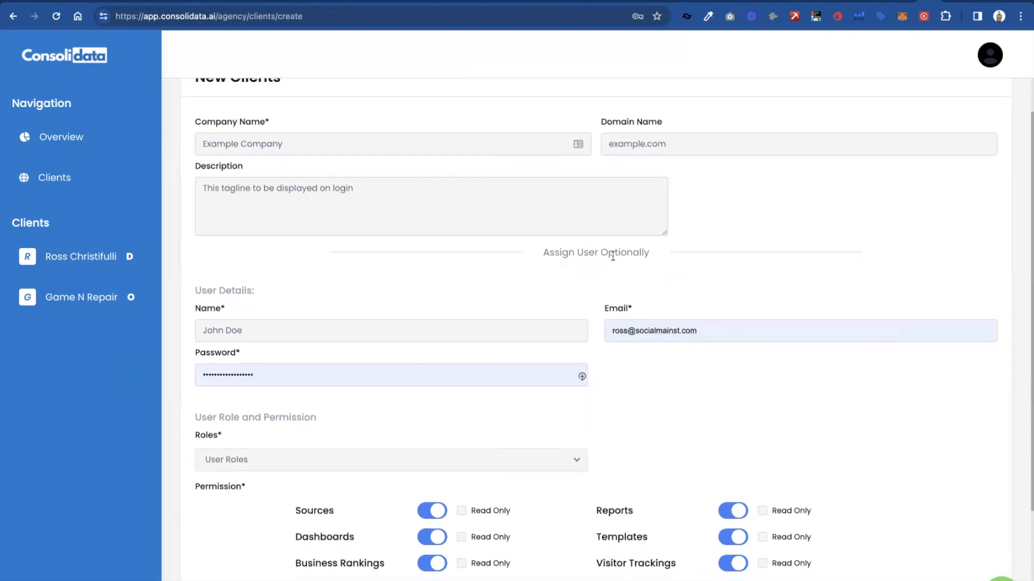
{"action": "scroll", "coordinate": [613, 260], "scroll_direction": "up", "scroll_amount": 1}
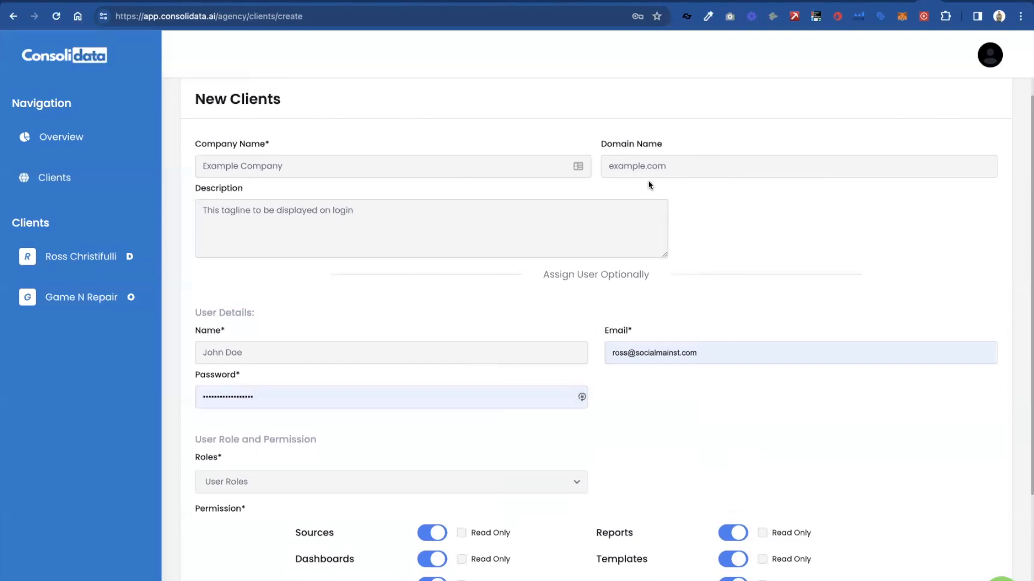
{"action": "scroll", "coordinate": [437, 182], "scroll_direction": "down", "scroll_amount": 3}
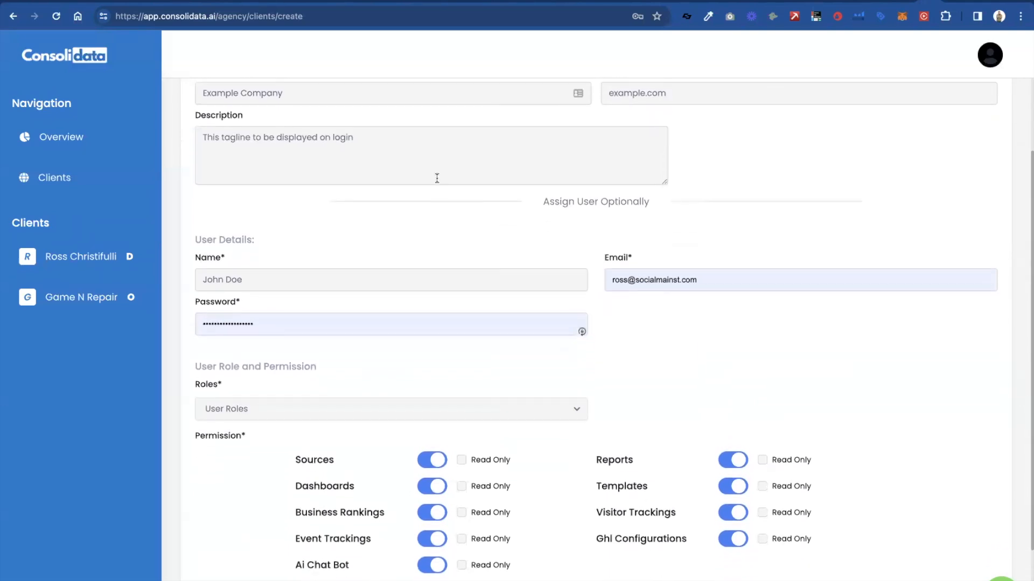
{"action": "scroll", "coordinate": [519, 244], "scroll_direction": "down", "scroll_amount": 1}
{"action": "left_click", "coordinate": [538, 350]}
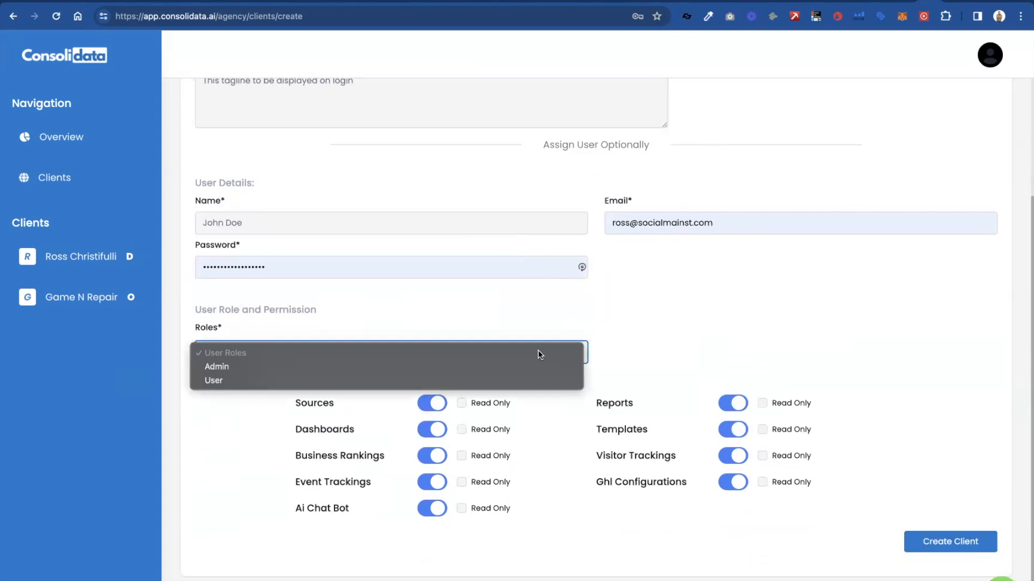
{"action": "left_click", "coordinate": [566, 314]}
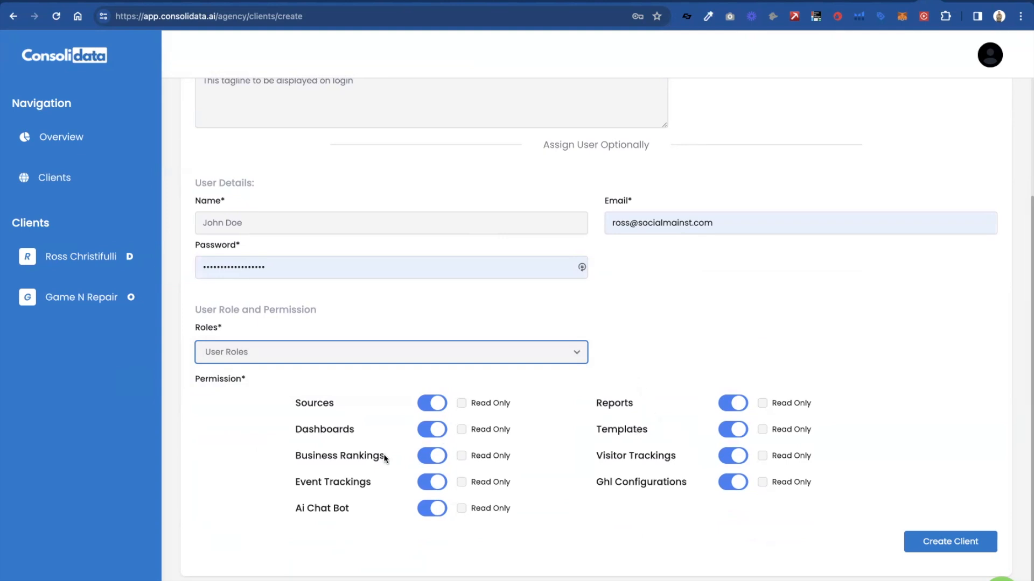
- Disable all of the new client's permissions except Dashboards and mark Dashboards as Read Only
{"action": "left_click", "coordinate": [437, 409]}
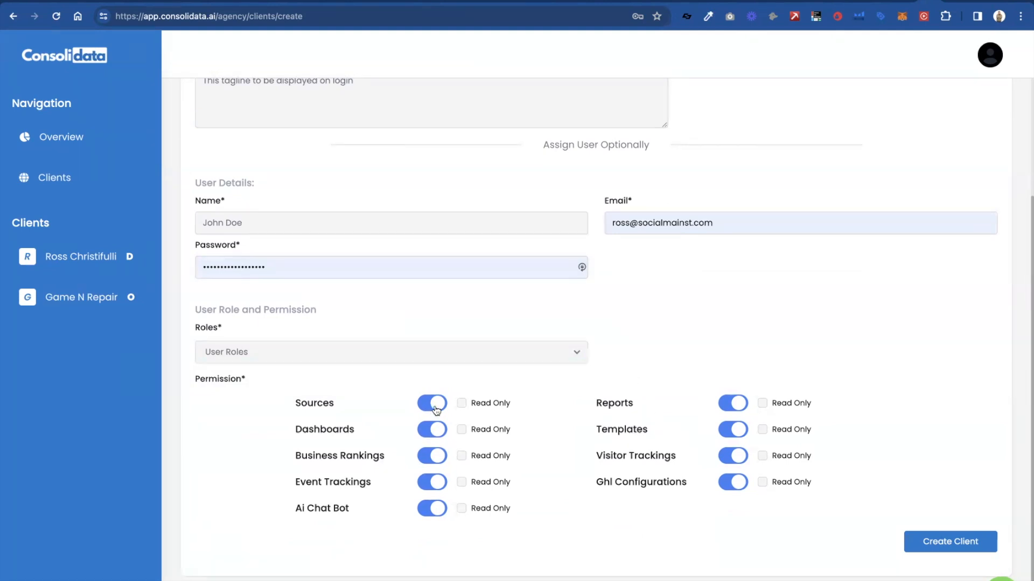
{"action": "left_click", "coordinate": [438, 457]}
{"action": "left_click", "coordinate": [438, 483]}
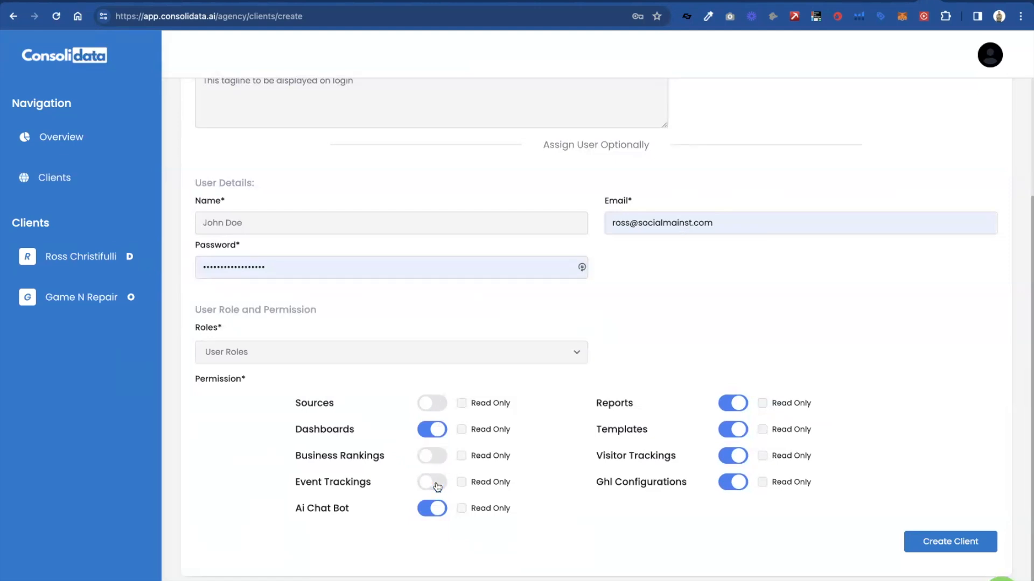
{"action": "left_click", "coordinate": [437, 509]}
{"action": "left_click", "coordinate": [721, 404]}
{"action": "left_click", "coordinate": [737, 428]}
{"action": "left_click", "coordinate": [739, 459]}
{"action": "left_click", "coordinate": [739, 483]}
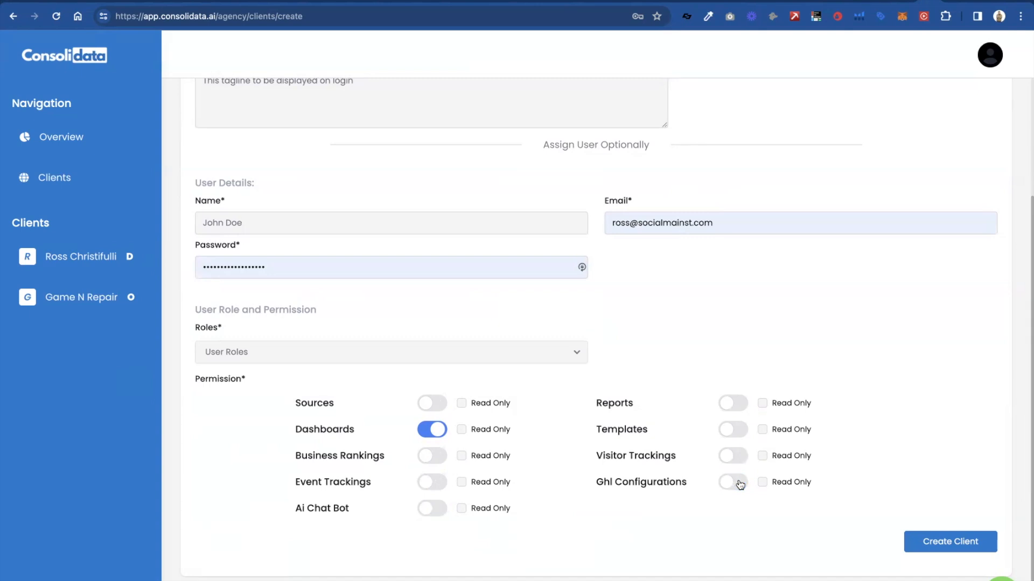
{"action": "left_click", "coordinate": [462, 430]}
- Open the Game N Repair client's branding page and review its domain binding, brand color, sidebar and header settings
{"action": "scroll", "coordinate": [547, 433], "scroll_direction": "up", "scroll_amount": 3}
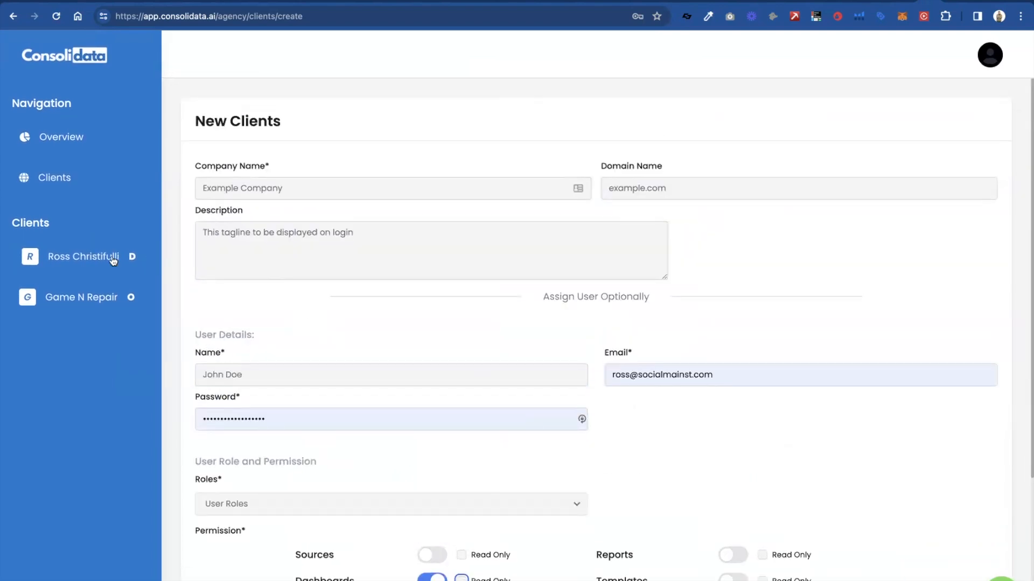
{"action": "left_click", "coordinate": [89, 299]}
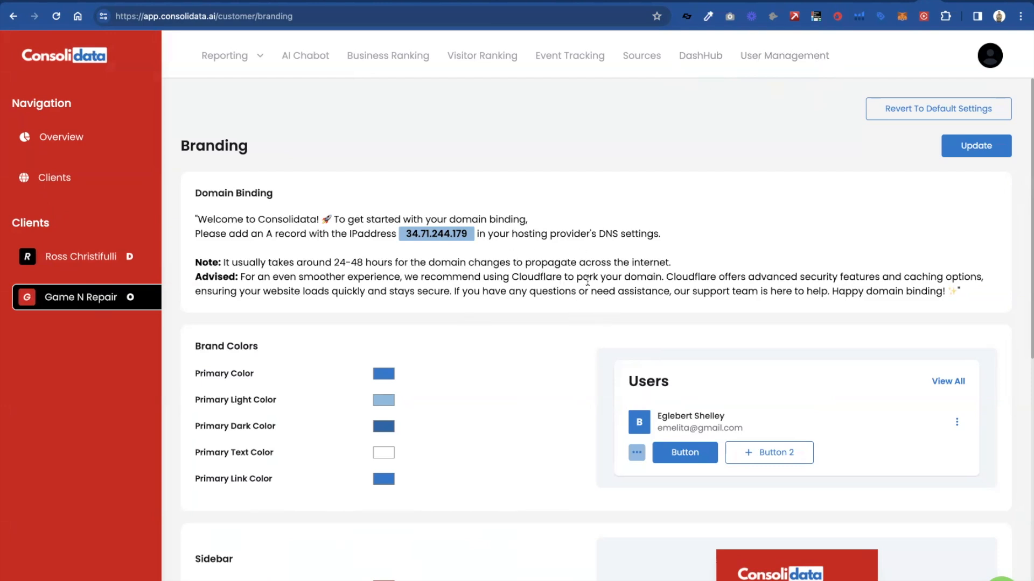
{"action": "scroll", "coordinate": [587, 281], "scroll_direction": "down", "scroll_amount": 1}
{"action": "scroll", "coordinate": [587, 281], "scroll_direction": "up", "scroll_amount": 1}
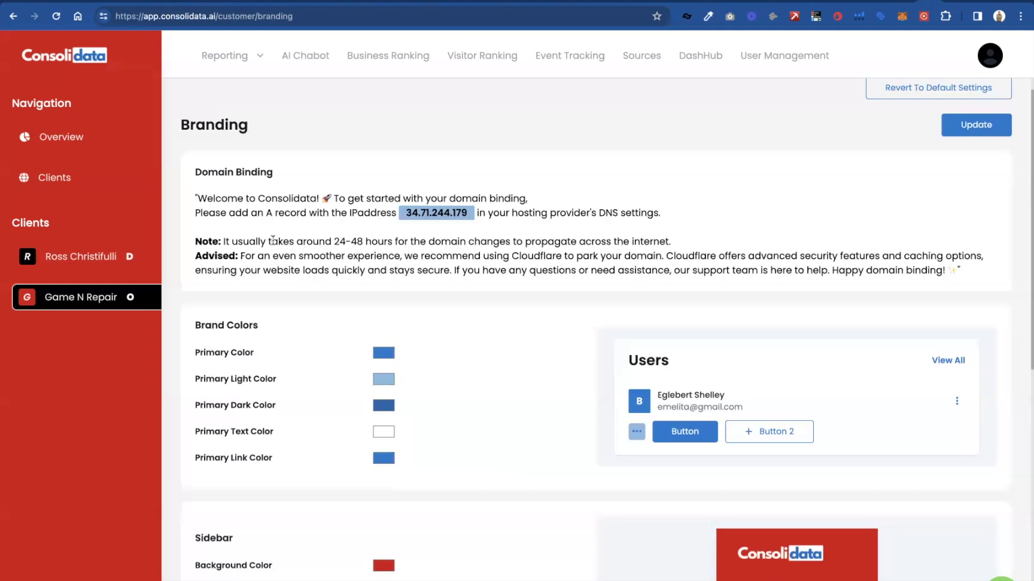
{"action": "scroll", "coordinate": [273, 240], "scroll_direction": "down", "scroll_amount": 2}
{"action": "scroll", "coordinate": [273, 240], "scroll_direction": "down", "scroll_amount": 4}
{"action": "scroll", "coordinate": [272, 240], "scroll_direction": "down", "scroll_amount": 2}
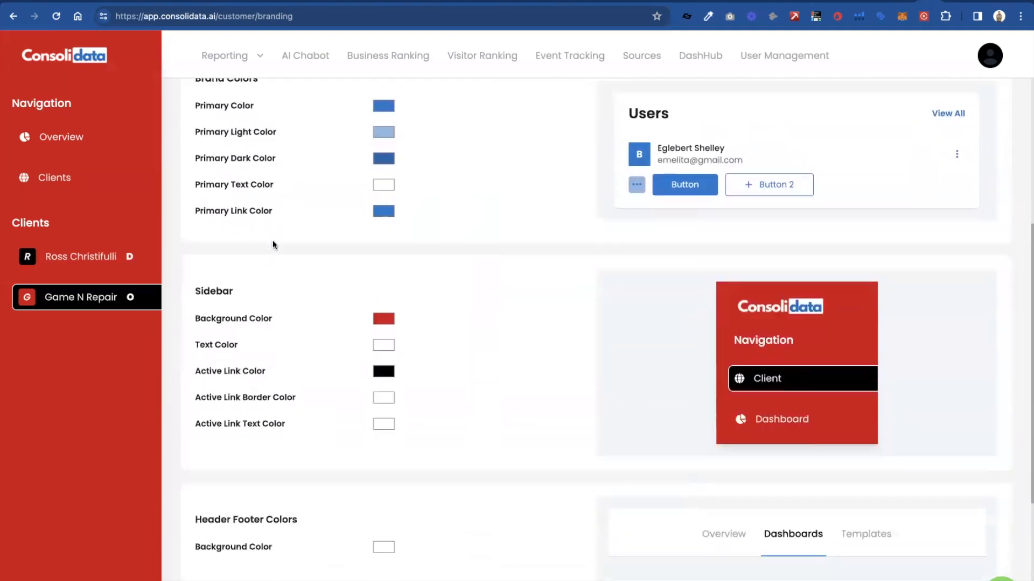
{"action": "scroll", "coordinate": [272, 240], "scroll_direction": "up", "scroll_amount": 1}
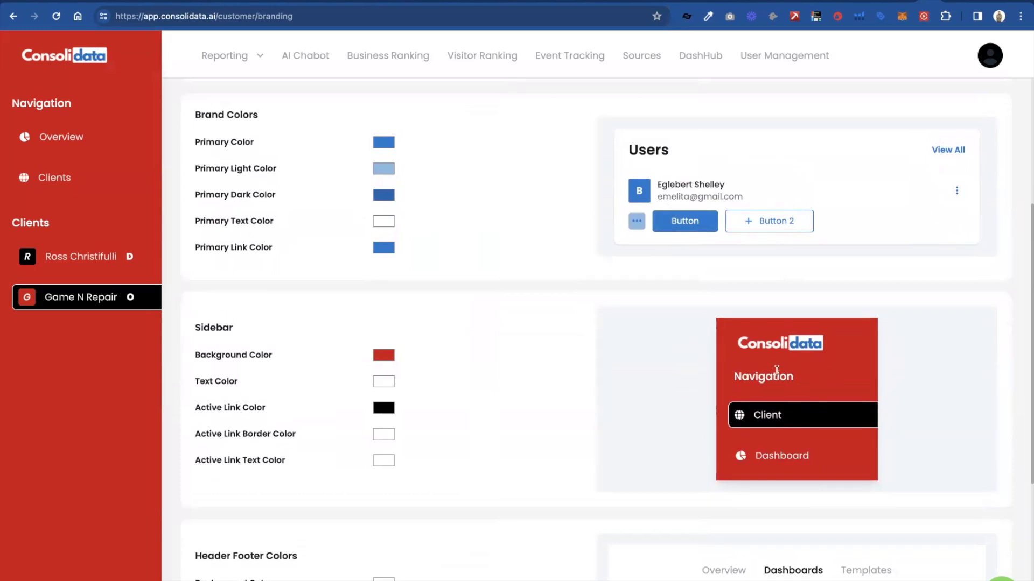
{"action": "scroll", "coordinate": [784, 368], "scroll_direction": "down", "scroll_amount": 4}
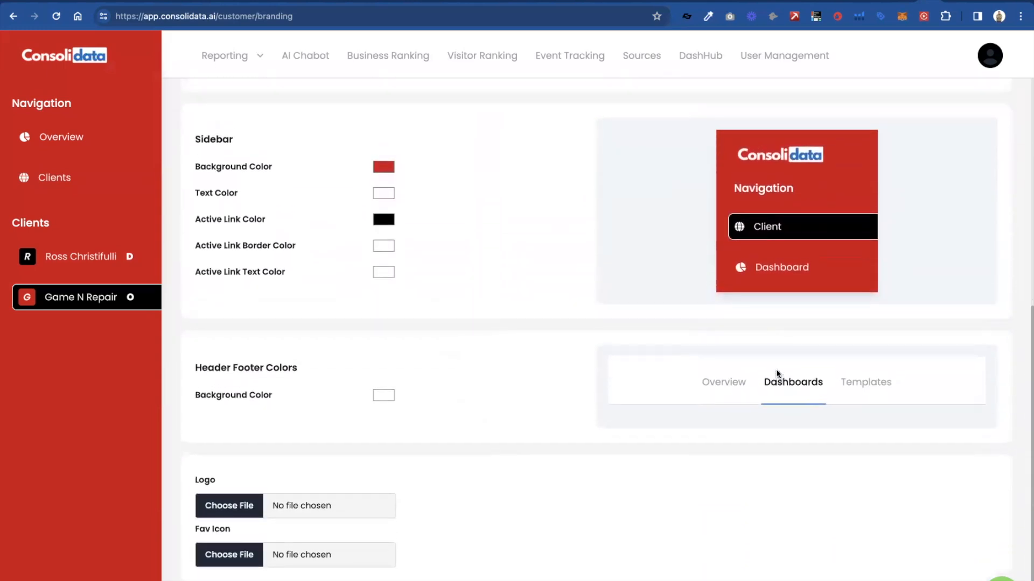
- Choose Consoli (1).png from Downloads as the Game N Repair logo and save the branding settings
{"action": "left_click", "coordinate": [230, 505]}
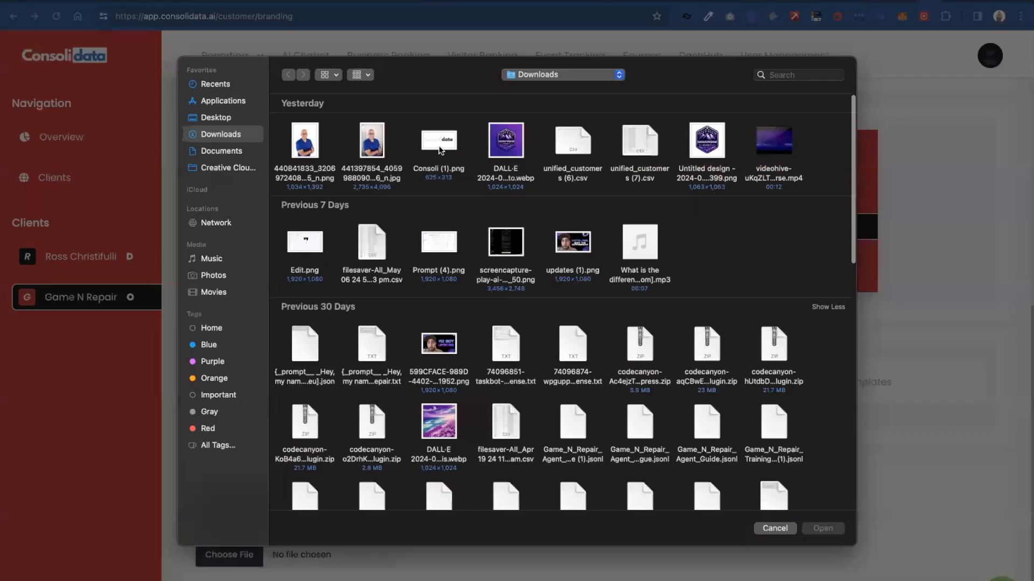
{"action": "left_click", "coordinate": [439, 144]}
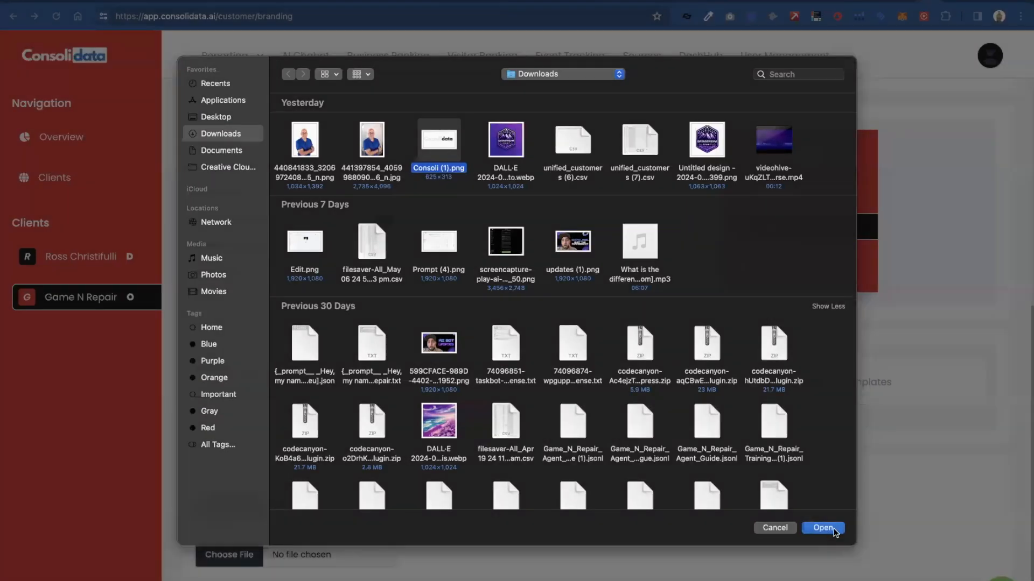
{"action": "left_click", "coordinate": [833, 529]}
{"action": "scroll", "coordinate": [888, 280], "scroll_direction": "up", "scroll_amount": 10}
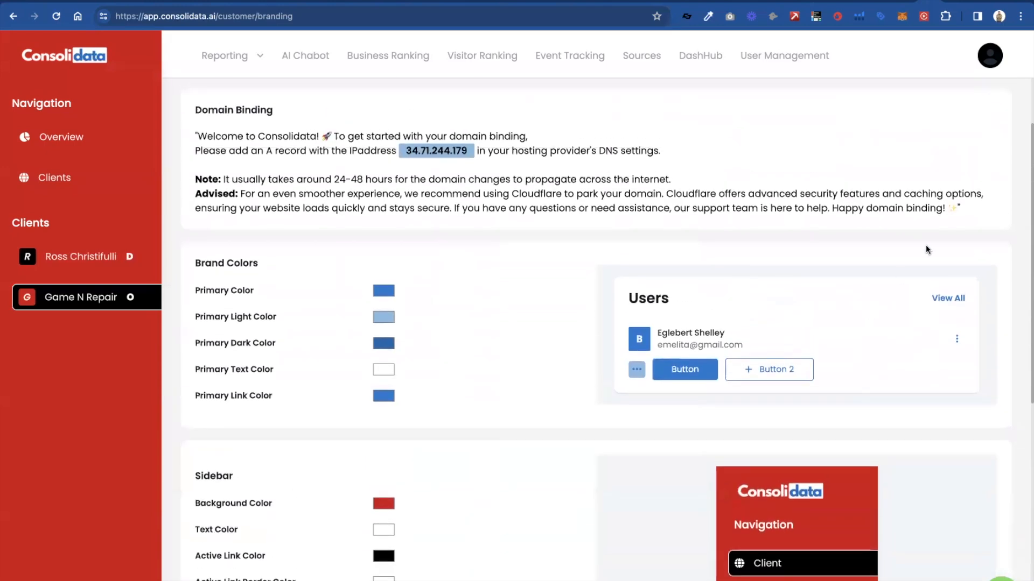
{"action": "scroll", "coordinate": [925, 245], "scroll_direction": "up", "scroll_amount": 2}
{"action": "left_click", "coordinate": [985, 154]}
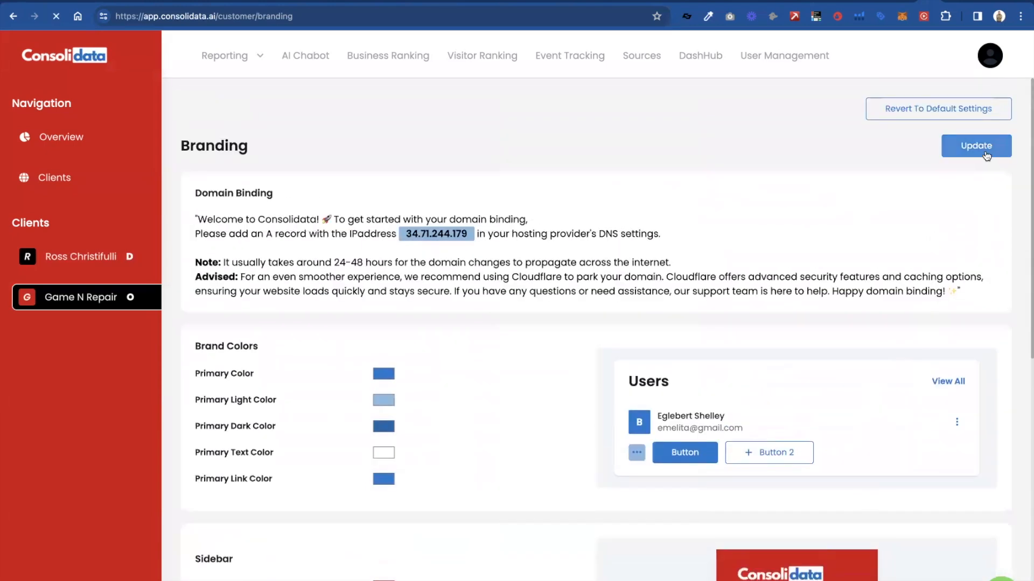
- Choose Consoli (1).png as the client's logo once more and update the branding settings again
{"action": "scroll", "coordinate": [922, 311], "scroll_direction": "down", "scroll_amount": 8}
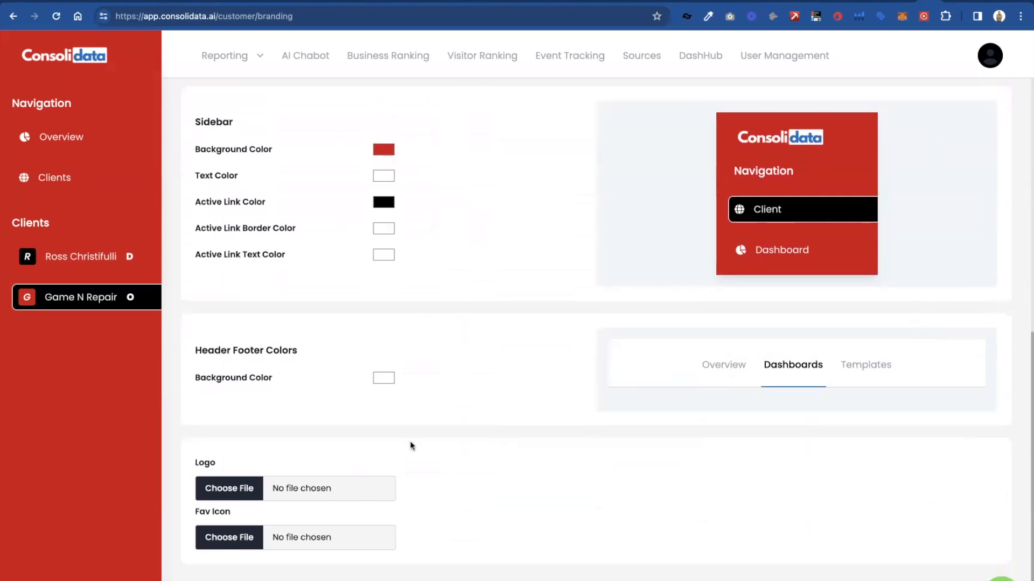
{"action": "left_click", "coordinate": [239, 488]}
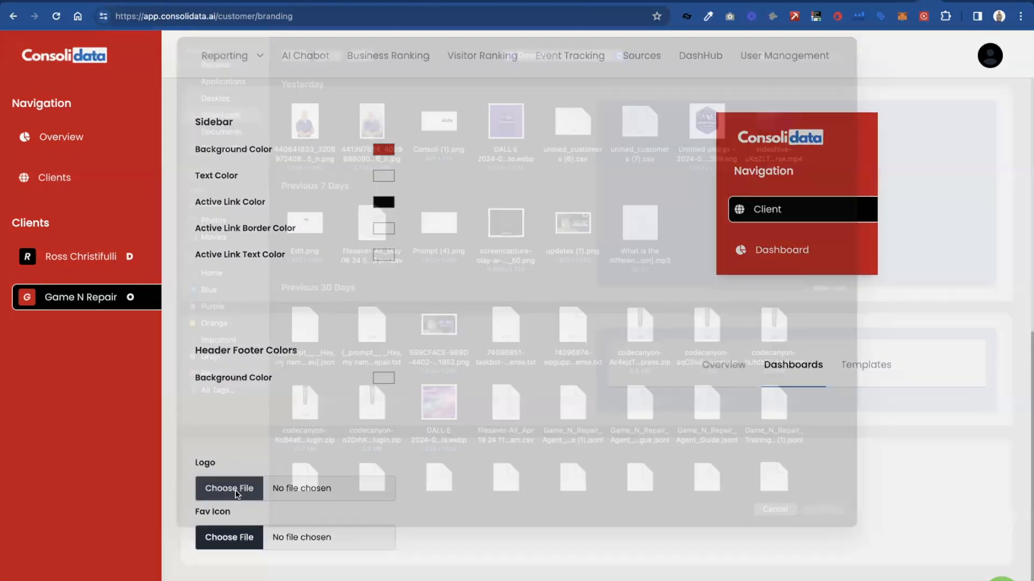
{"action": "left_click", "coordinate": [453, 153]}
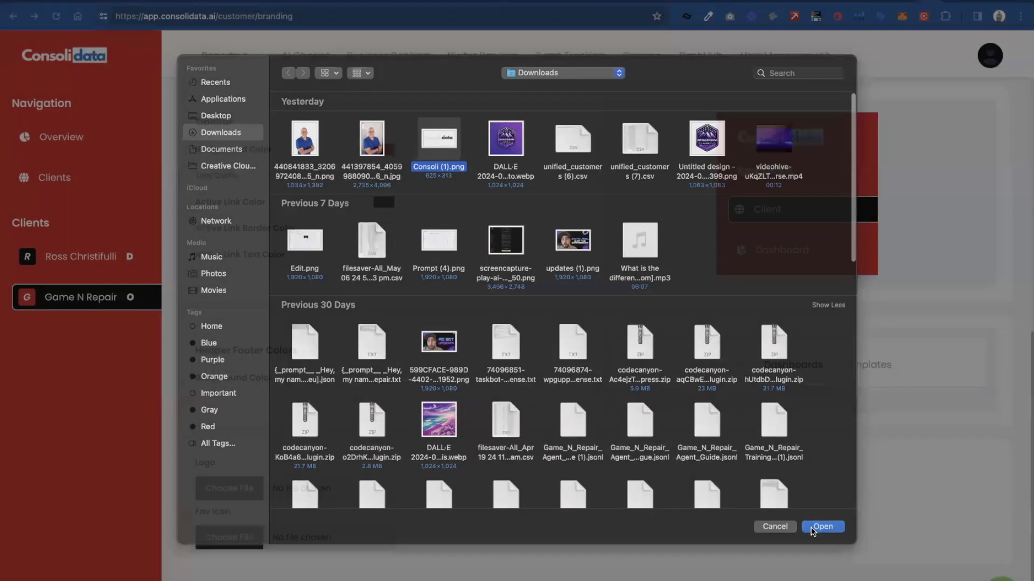
{"action": "left_click", "coordinate": [813, 529]}
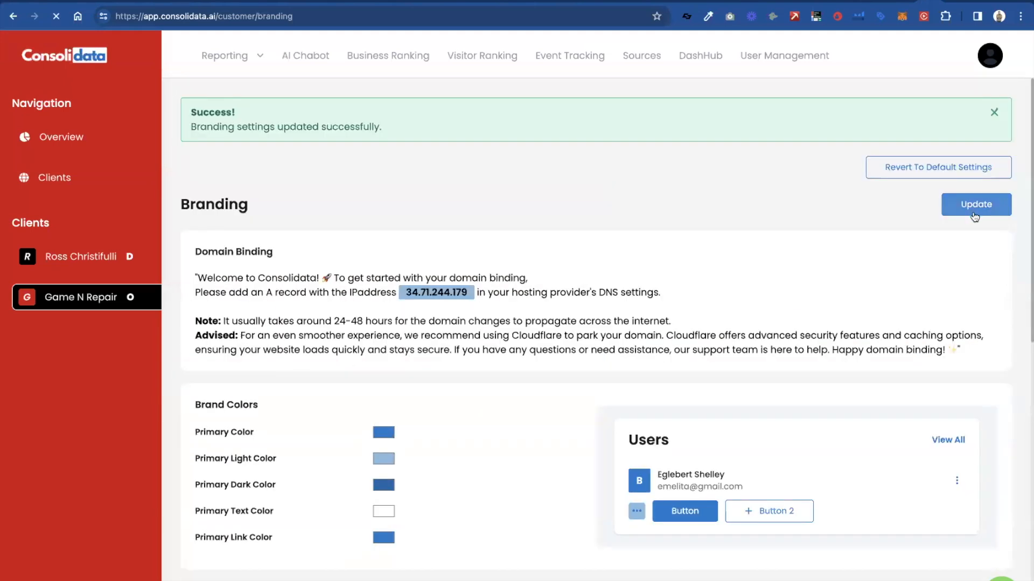
{"action": "left_click", "coordinate": [975, 216]}
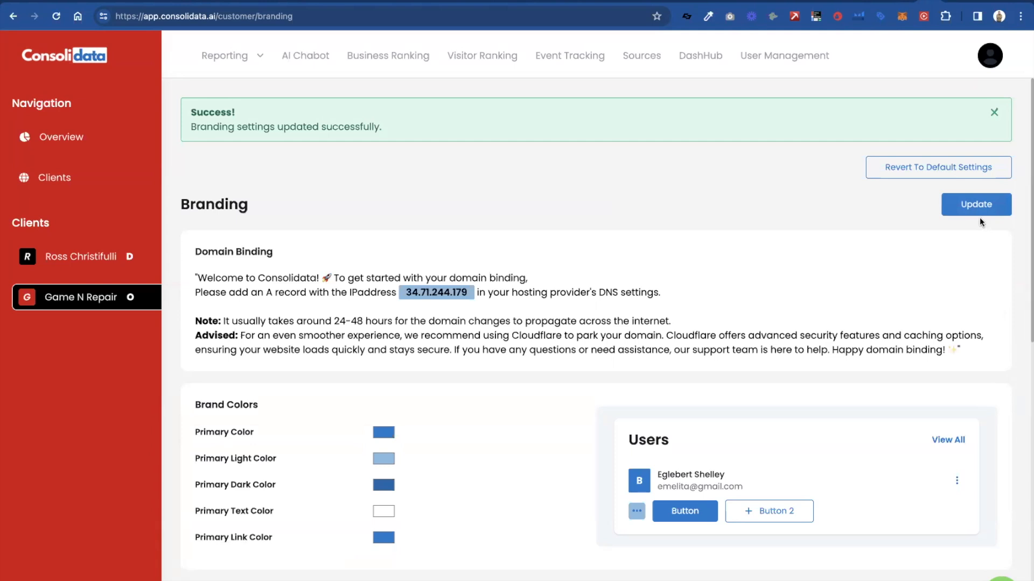
{"action": "left_click", "coordinate": [978, 207]}
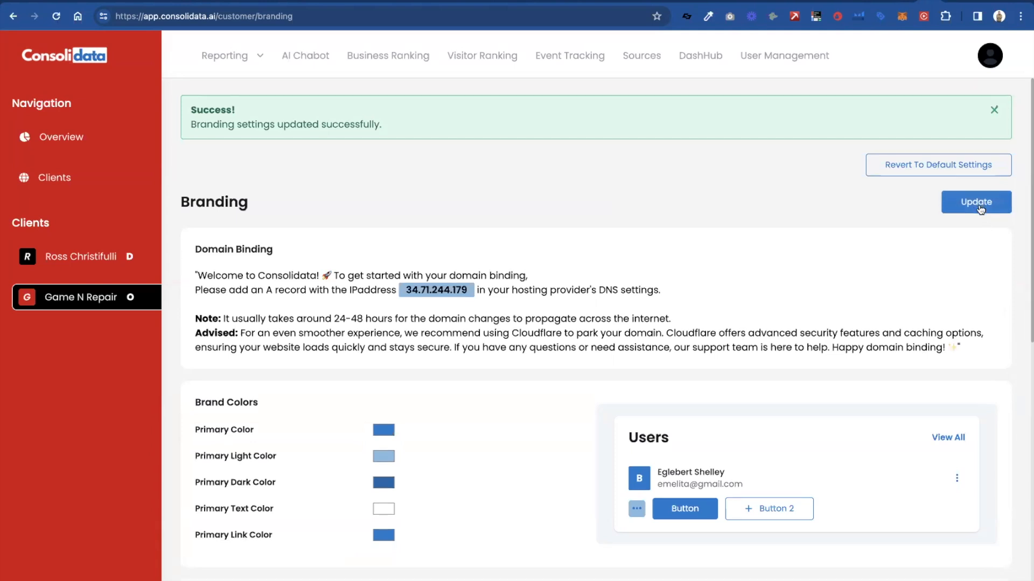
{"action": "scroll", "coordinate": [979, 209], "scroll_direction": "down", "scroll_amount": 9}
{"action": "scroll", "coordinate": [981, 210], "scroll_direction": "up", "scroll_amount": 8}
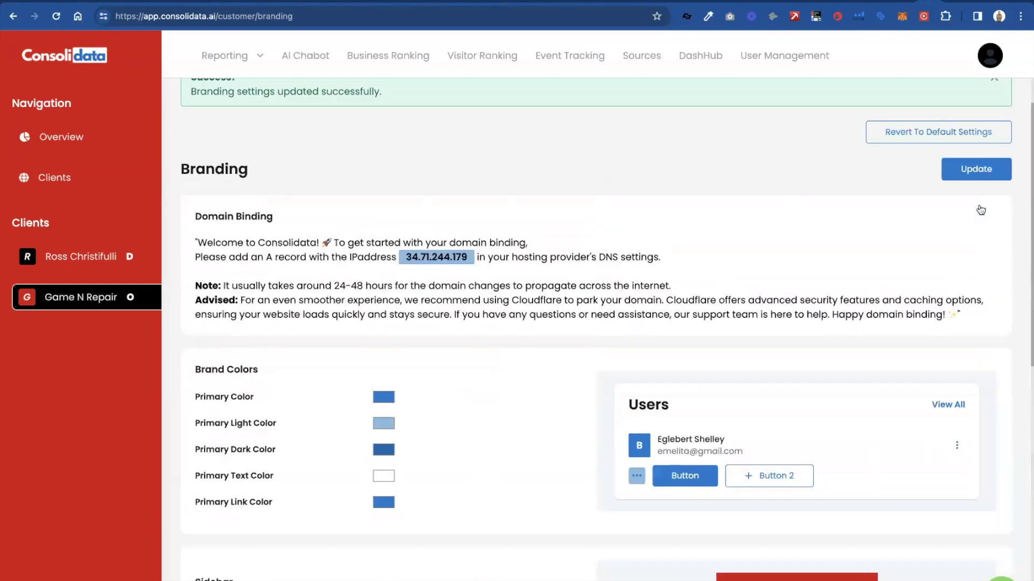
- Look over the Game N Repair client's updated branding settings and log out of the agency account
{"action": "scroll", "coordinate": [980, 210], "scroll_direction": "up", "scroll_amount": 1}
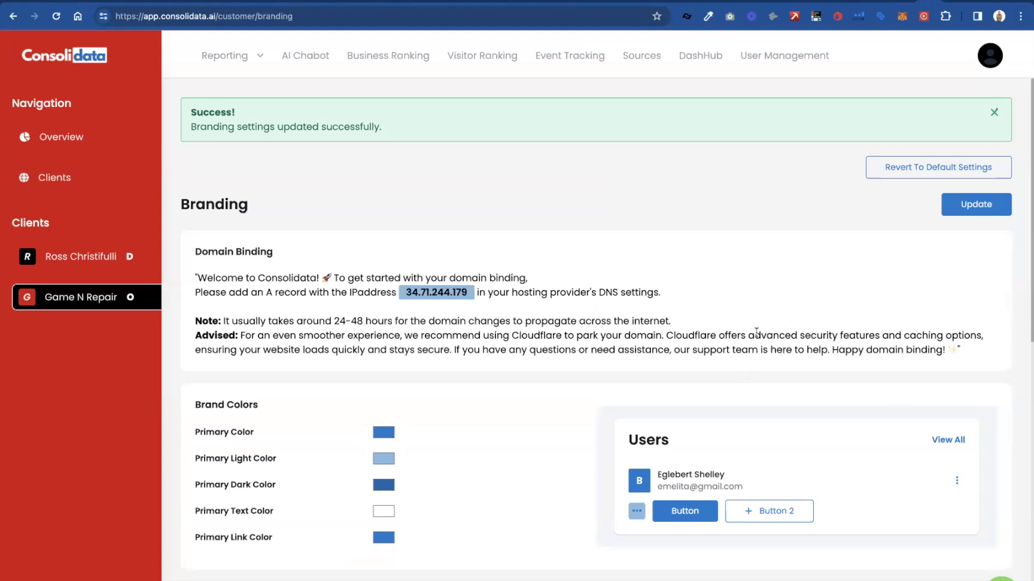
{"action": "scroll", "coordinate": [755, 334], "scroll_direction": "down", "scroll_amount": 10}
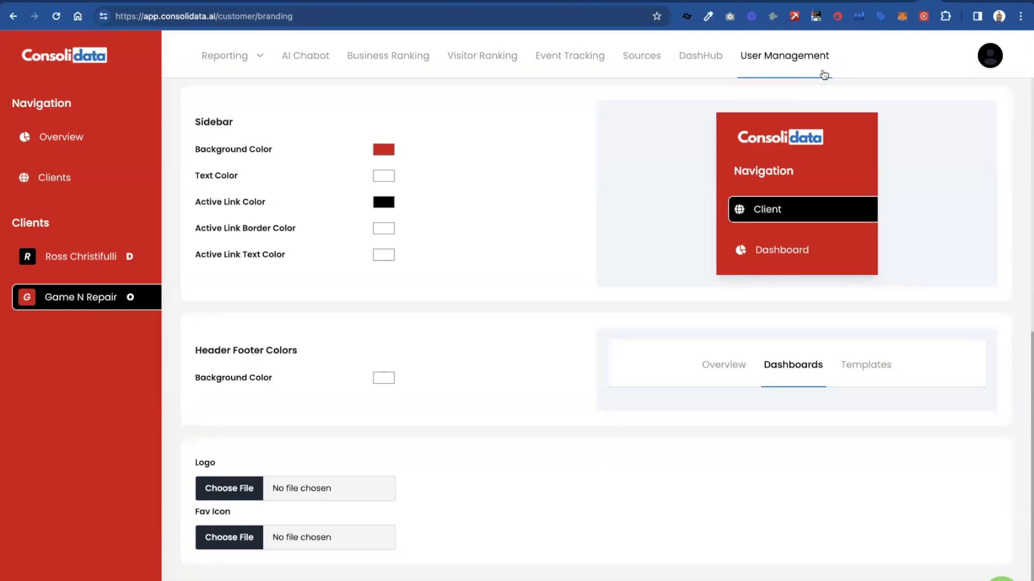
{"action": "left_click", "coordinate": [988, 59]}
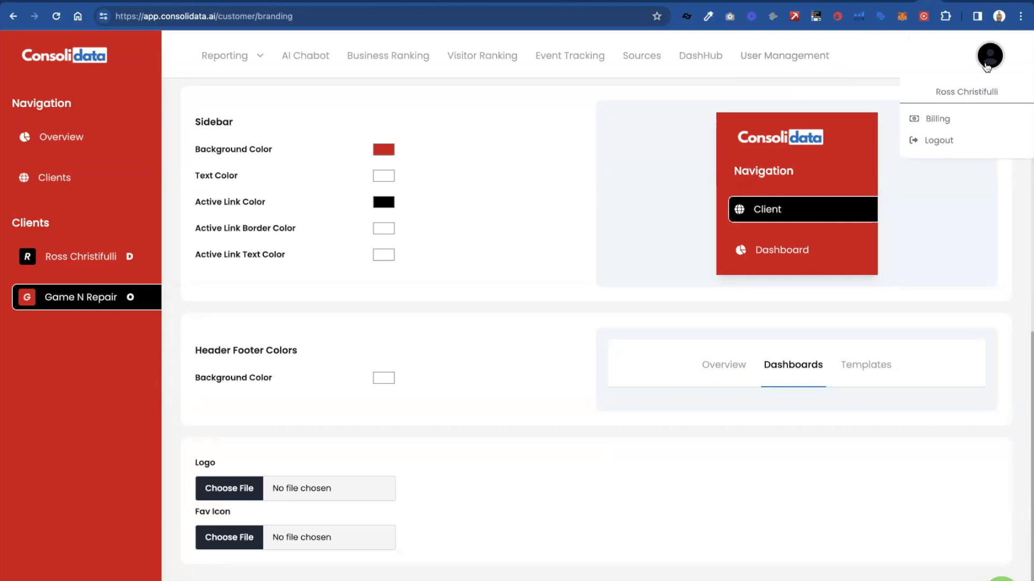
{"action": "left_click", "coordinate": [952, 139]}
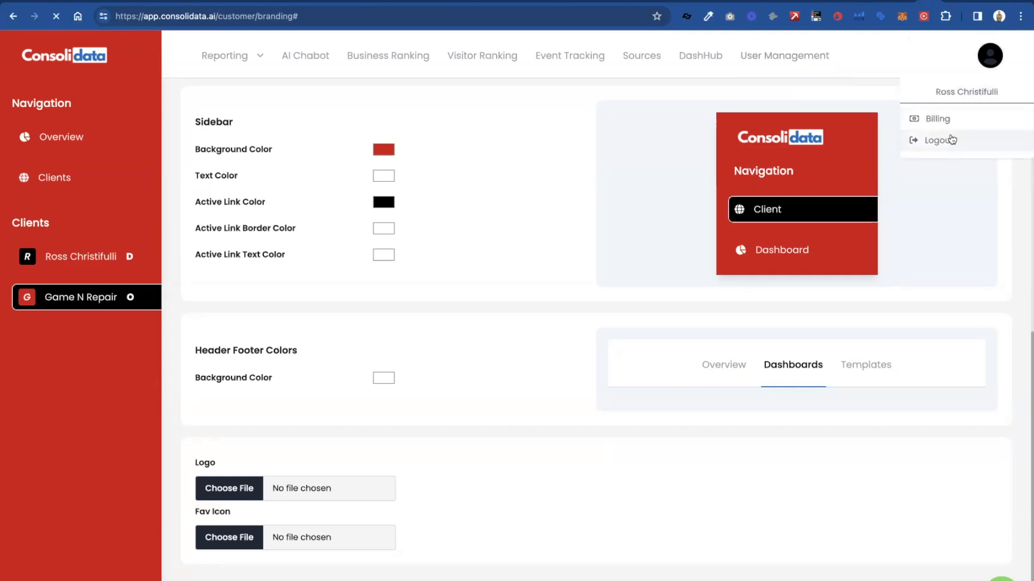
- Change the login email to the client user's address and sign in
{"action": "left_click", "coordinate": [592, 319]}
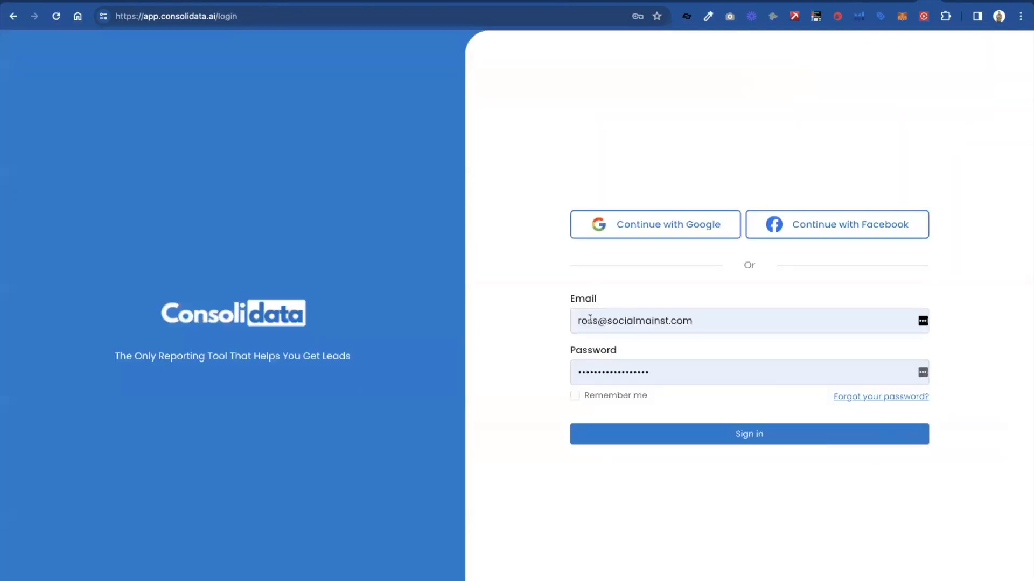
{"action": "left_click", "coordinate": [596, 321]}
{"action": "left_click", "coordinate": [596, 321]}
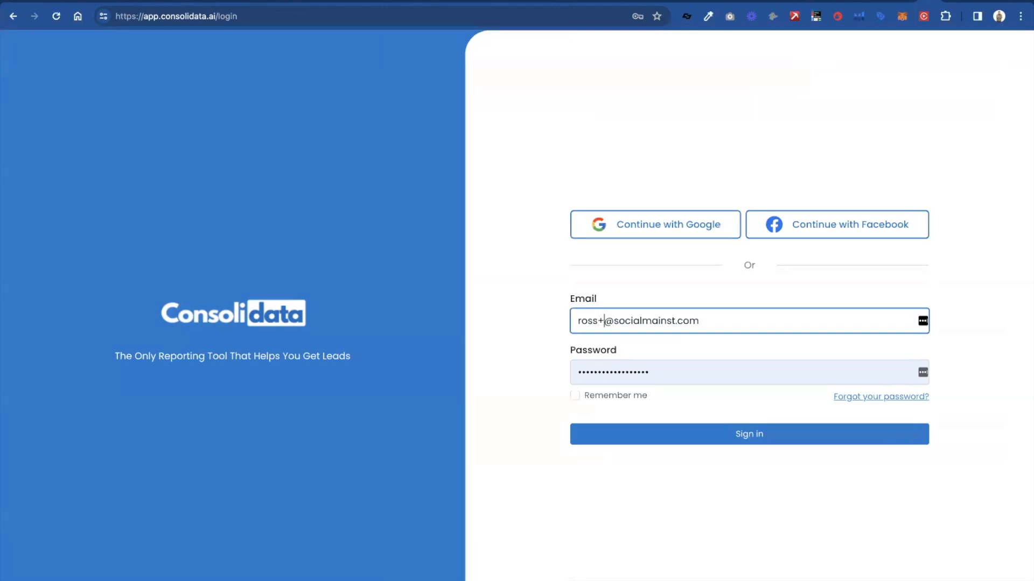
{"action": "type", "text": "+1"}
{"action": "left_click", "coordinate": [607, 443]}
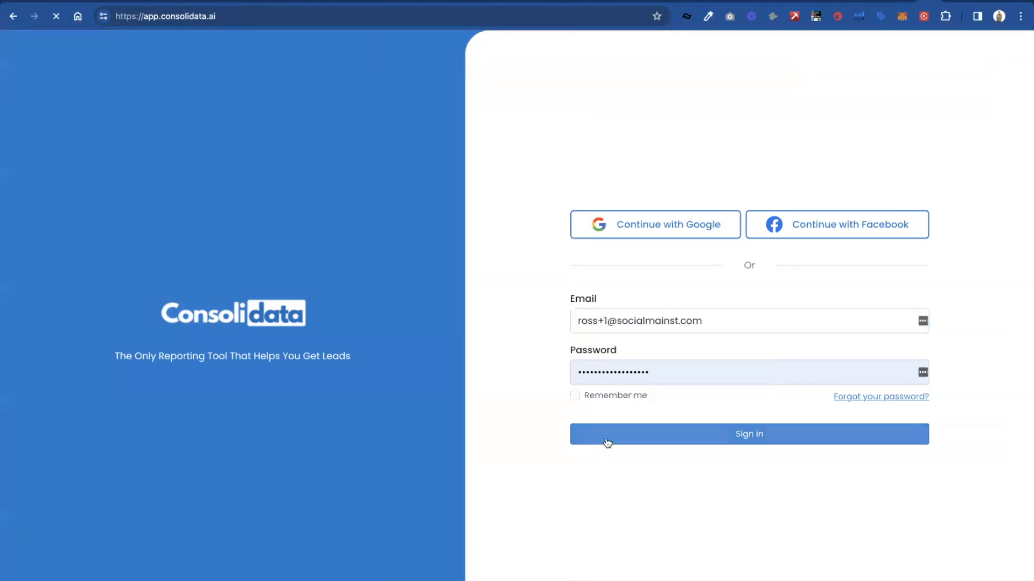
- Select Game N Repair as the account to log in to and proceed
{"action": "left_click", "coordinate": [488, 97]}
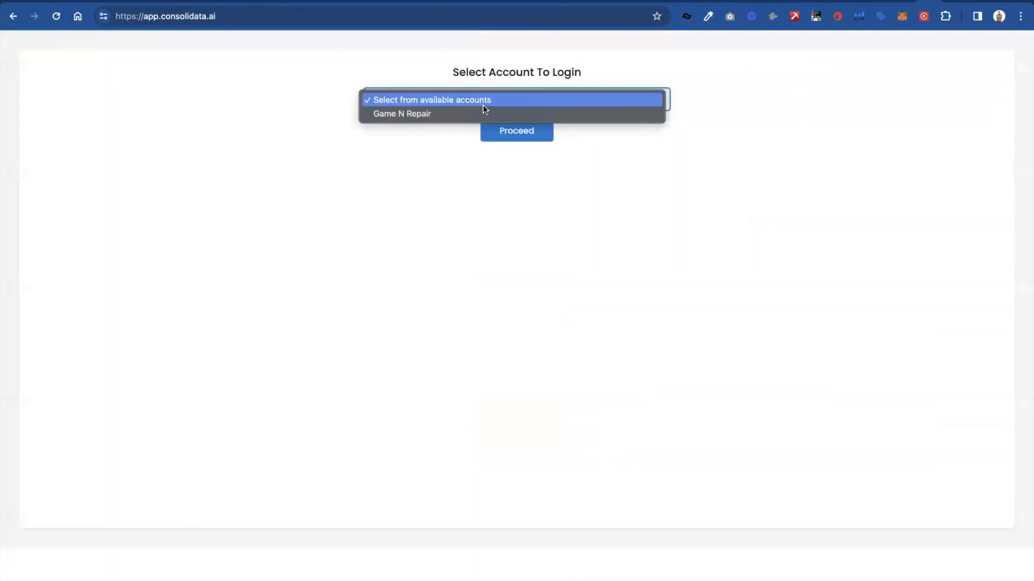
{"action": "left_click", "coordinate": [483, 111]}
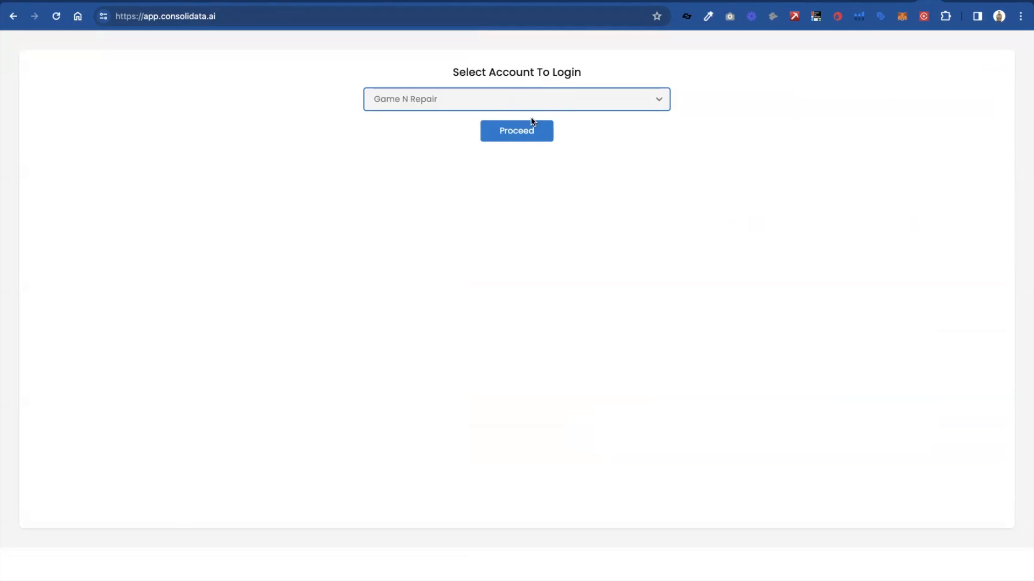
{"action": "left_click", "coordinate": [528, 132]}
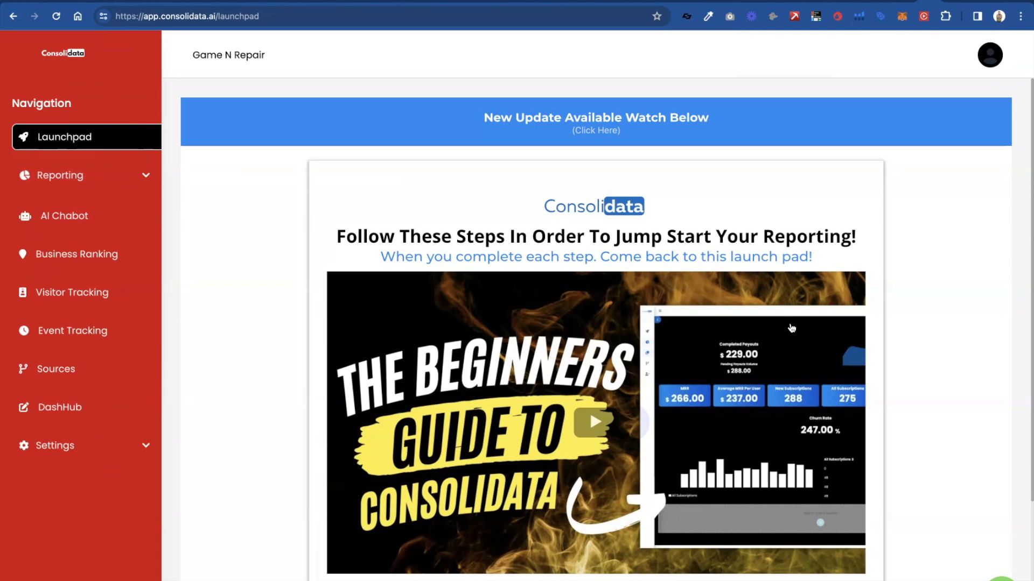
- Look through the Launchpad's onboarding videos, AI bot steps and update sections
{"action": "scroll", "coordinate": [653, 171], "scroll_direction": "down", "scroll_amount": 5}
{"action": "scroll", "coordinate": [654, 174], "scroll_direction": "down", "scroll_amount": 5}
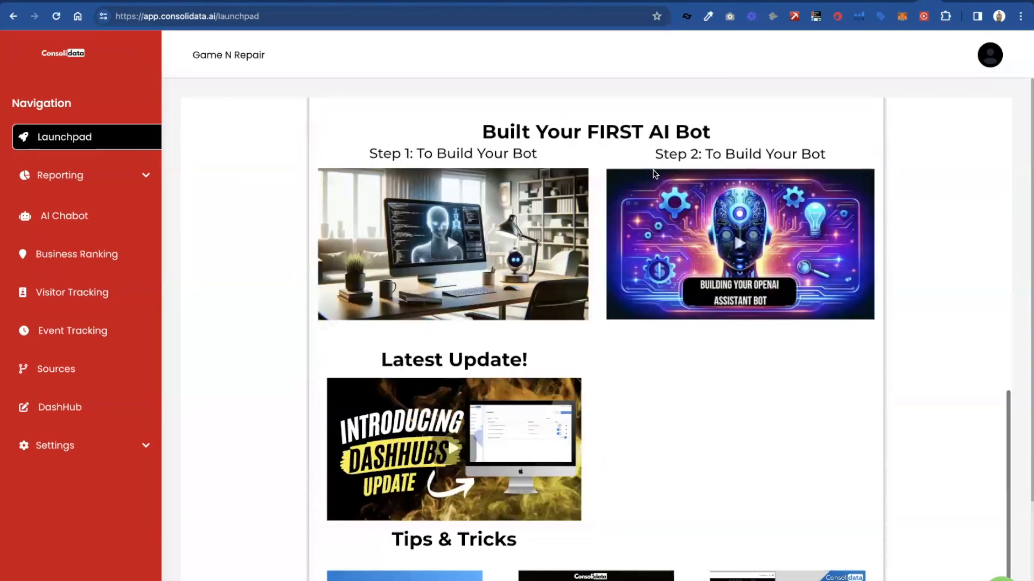
{"action": "scroll", "coordinate": [653, 174], "scroll_direction": "up", "scroll_amount": 10}
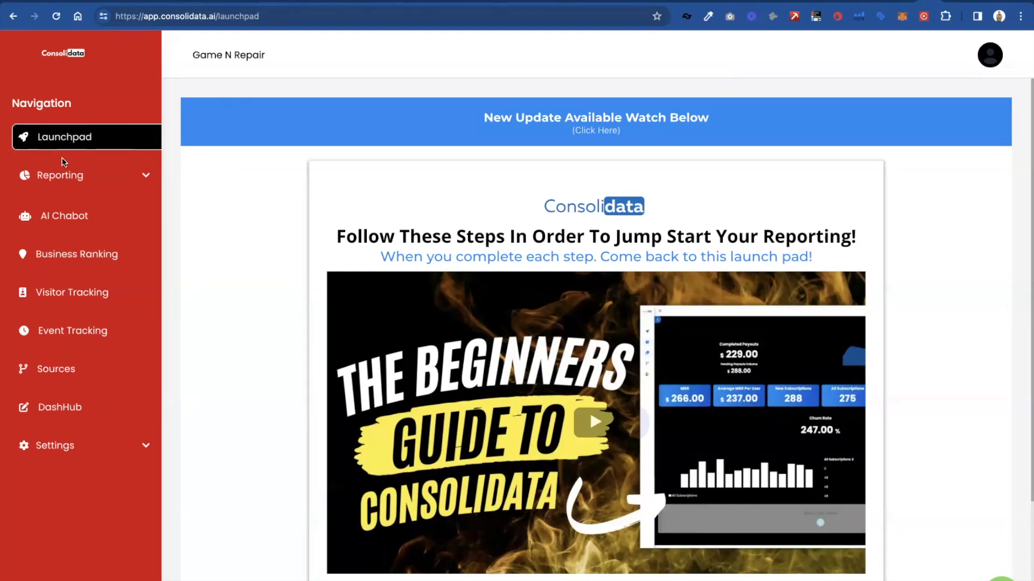
- Browse the client's AI Chatbot, Reporting, Visitor Tracking, Event Tracking and Sources sections
{"action": "left_click", "coordinate": [81, 218]}
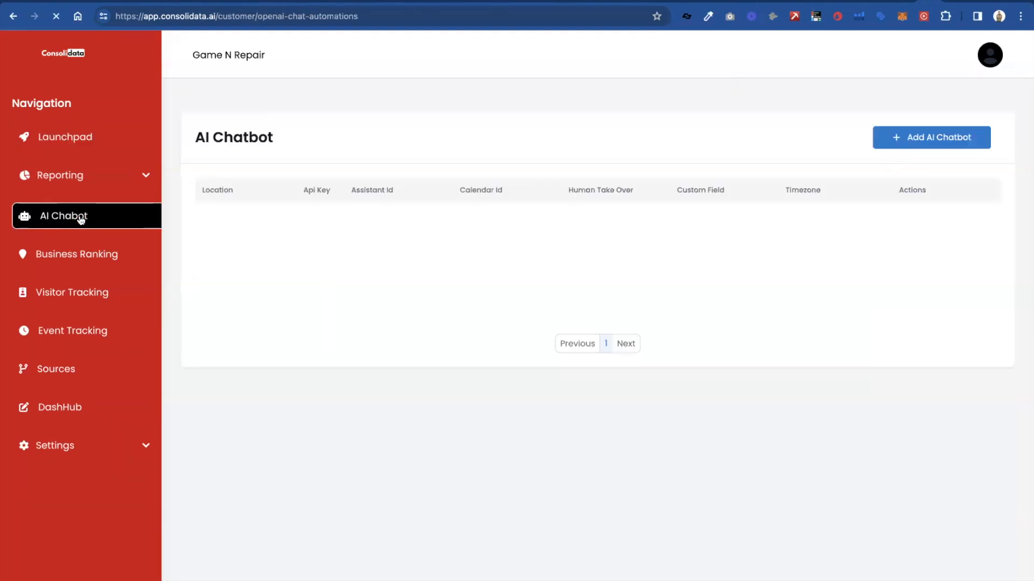
{"action": "left_click", "coordinate": [74, 187]}
{"action": "left_click", "coordinate": [81, 207]}
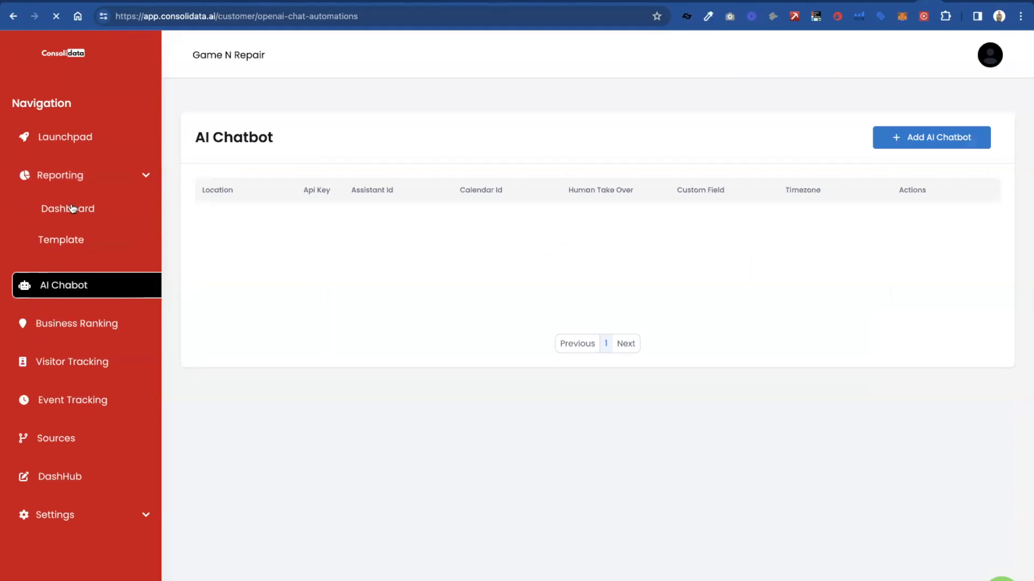
{"action": "left_click", "coordinate": [90, 300]}
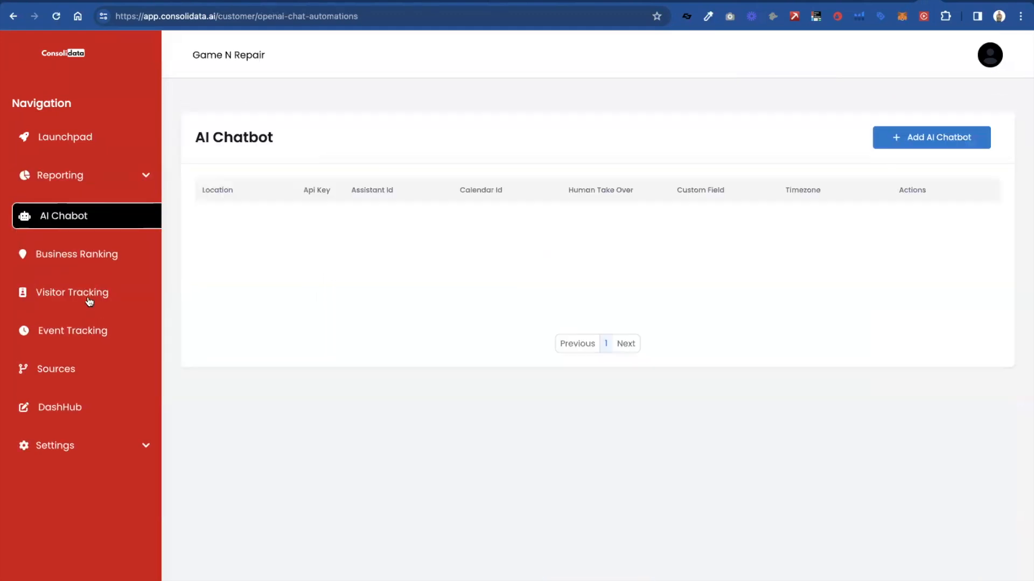
{"action": "left_click", "coordinate": [96, 330]}
{"action": "left_click", "coordinate": [99, 368]}
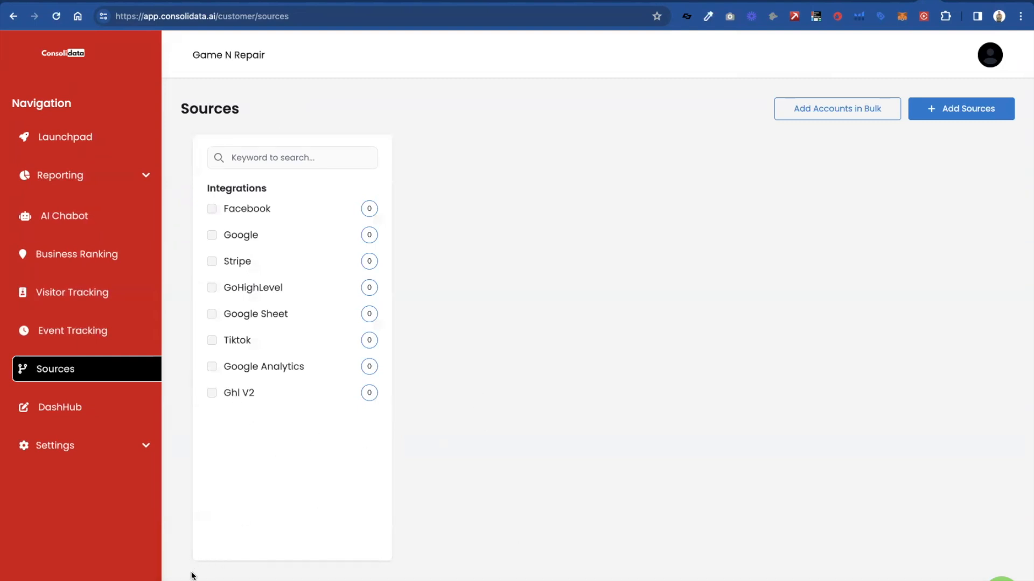
- Revisit the client's AI Chatbot page and open its Reporting dashboards
{"action": "left_click", "coordinate": [65, 215]}
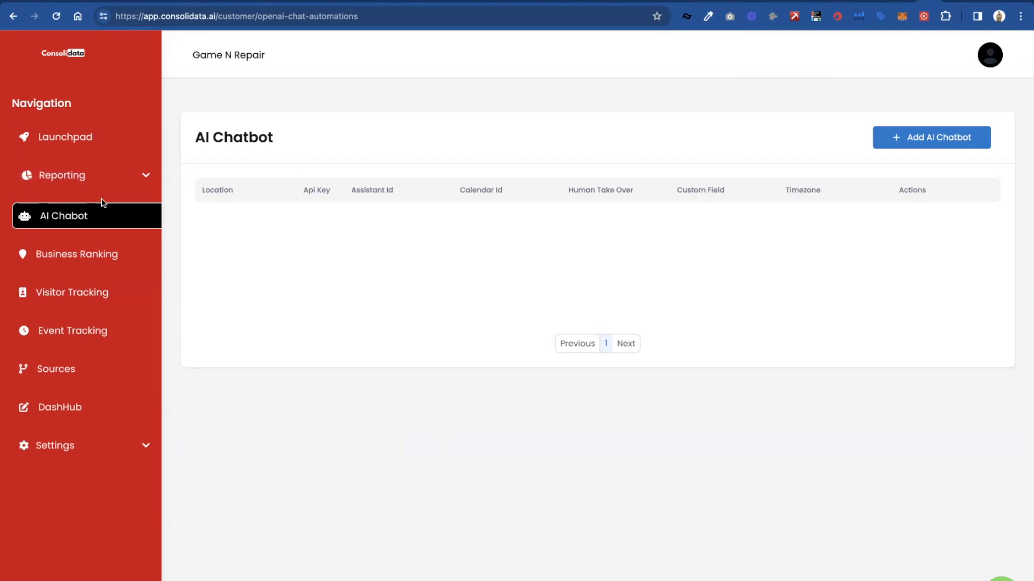
{"action": "left_click", "coordinate": [81, 175]}
{"action": "left_click", "coordinate": [77, 210]}
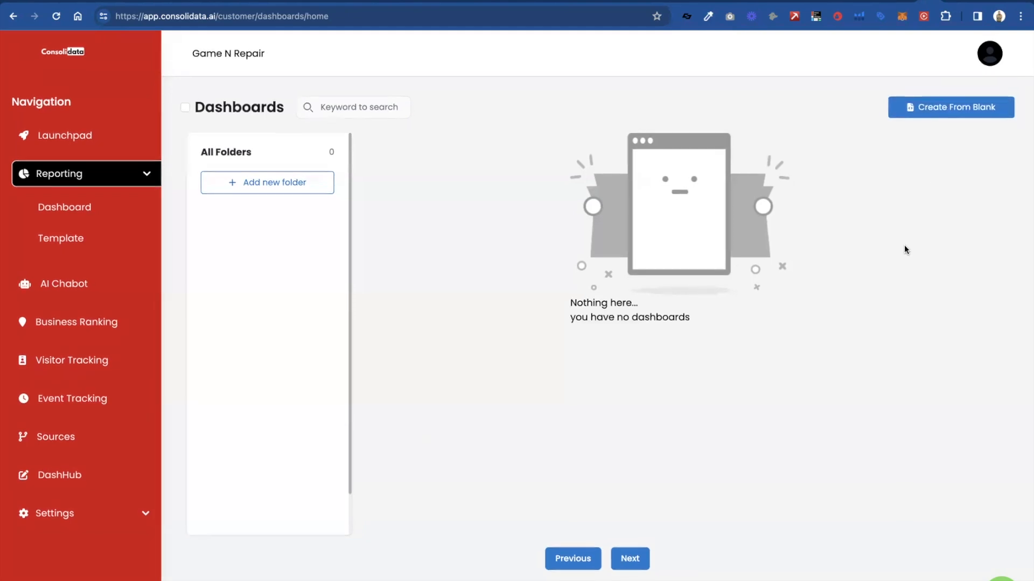
- Log out of the client account and sign back in with the agency owner's email address
{"action": "left_click", "coordinate": [995, 52]}
{"action": "left_click", "coordinate": [932, 138]}
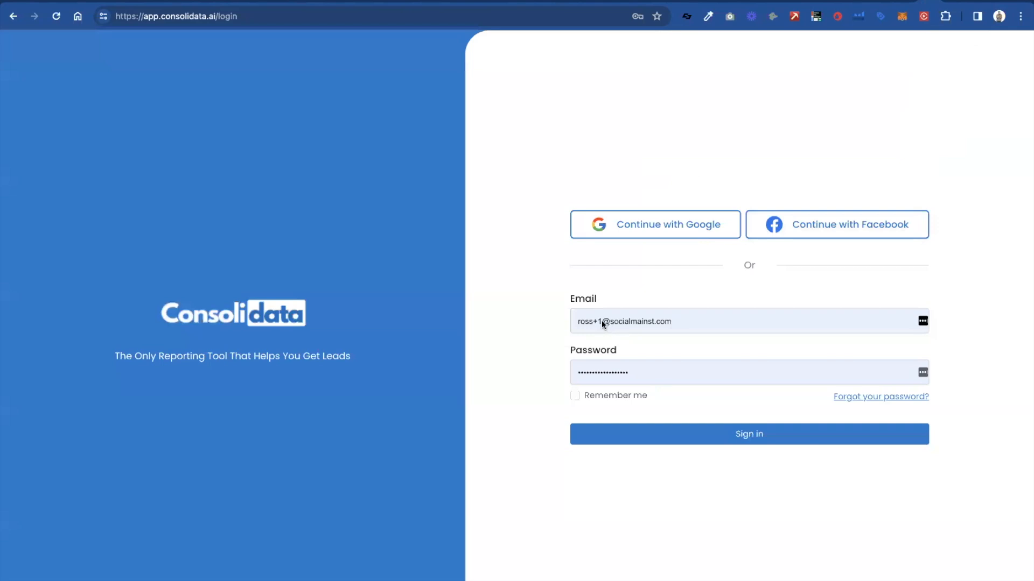
{"action": "left_click", "coordinate": [607, 321]}
{"action": "key", "text": "BackSpace"}
{"action": "key", "text": "BackSpace"}
{"action": "left_click", "coordinate": [601, 448]}
{"action": "left_click", "coordinate": [624, 438]}
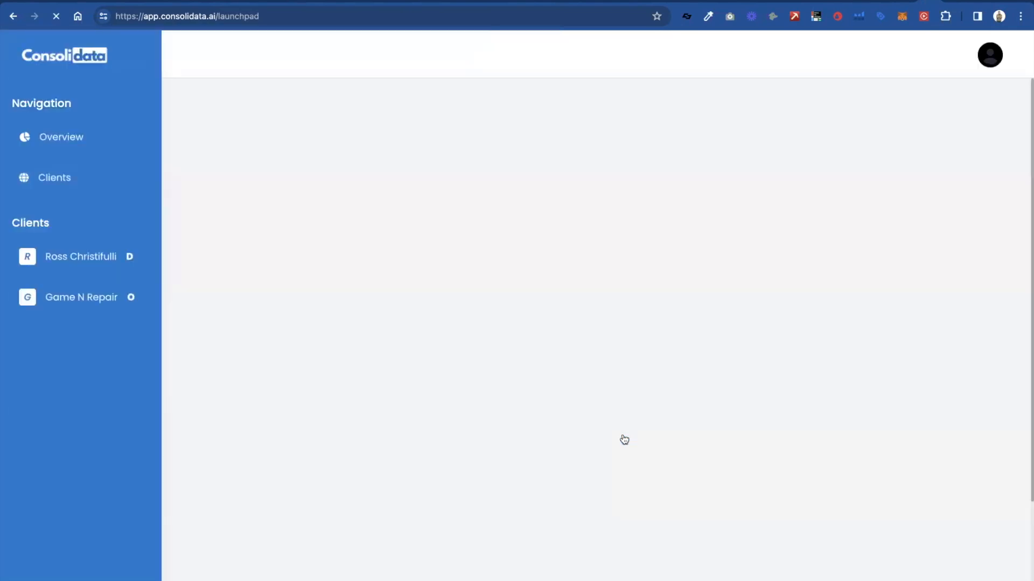
- Visit the agency's Overview and Clients pages and open the default account's branding page
{"action": "left_click", "coordinate": [54, 136]}
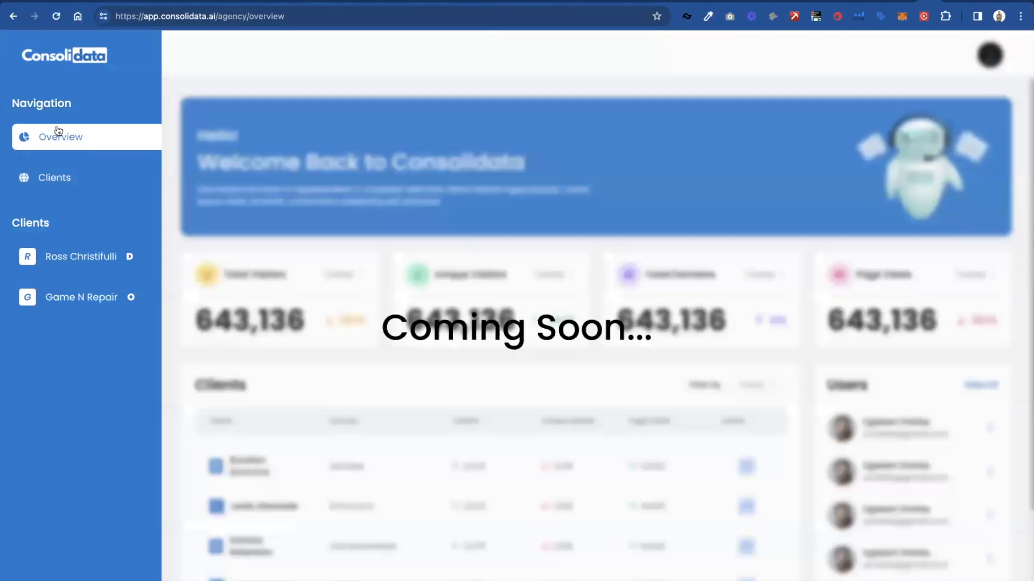
{"action": "left_click", "coordinate": [47, 174]}
{"action": "left_click", "coordinate": [73, 255]}
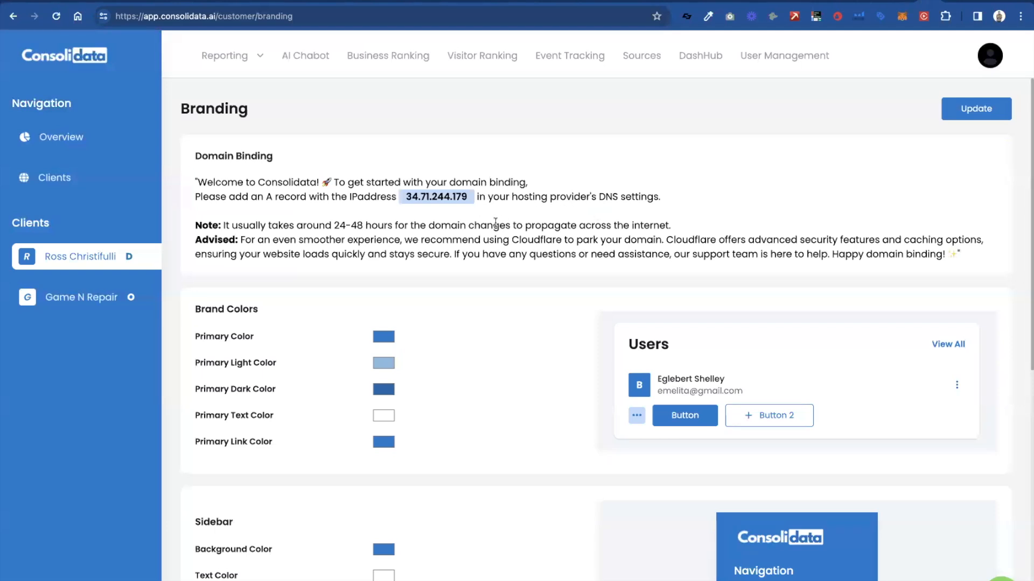
- Review the default account's domain binding instructions, brand colors, sidebar, header, logo and favicon settings
{"action": "scroll", "coordinate": [495, 222], "scroll_direction": "down", "scroll_amount": 1}
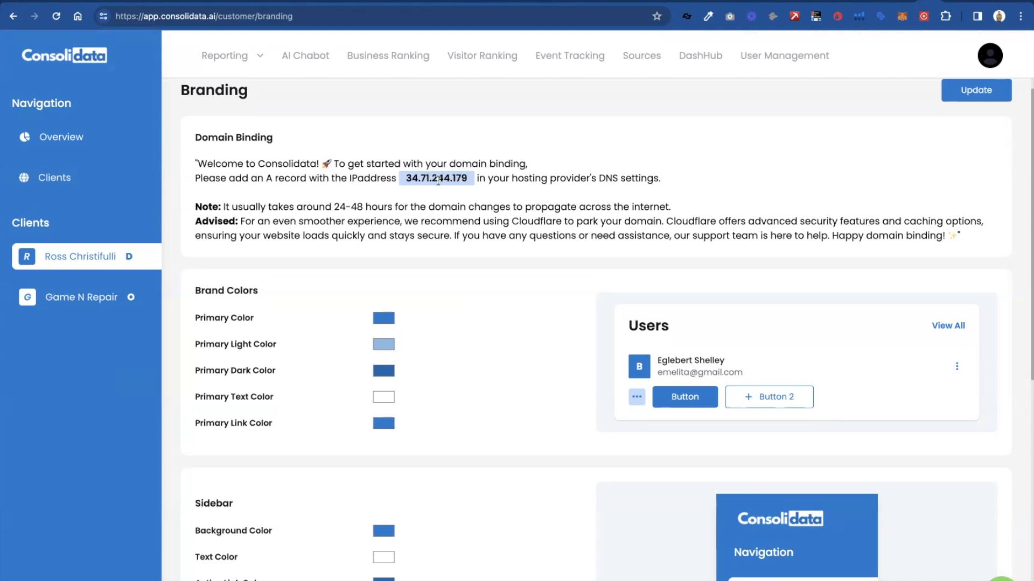
{"action": "scroll", "coordinate": [614, 326], "scroll_direction": "down", "scroll_amount": 3}
{"action": "scroll", "coordinate": [614, 326], "scroll_direction": "down", "scroll_amount": 3}
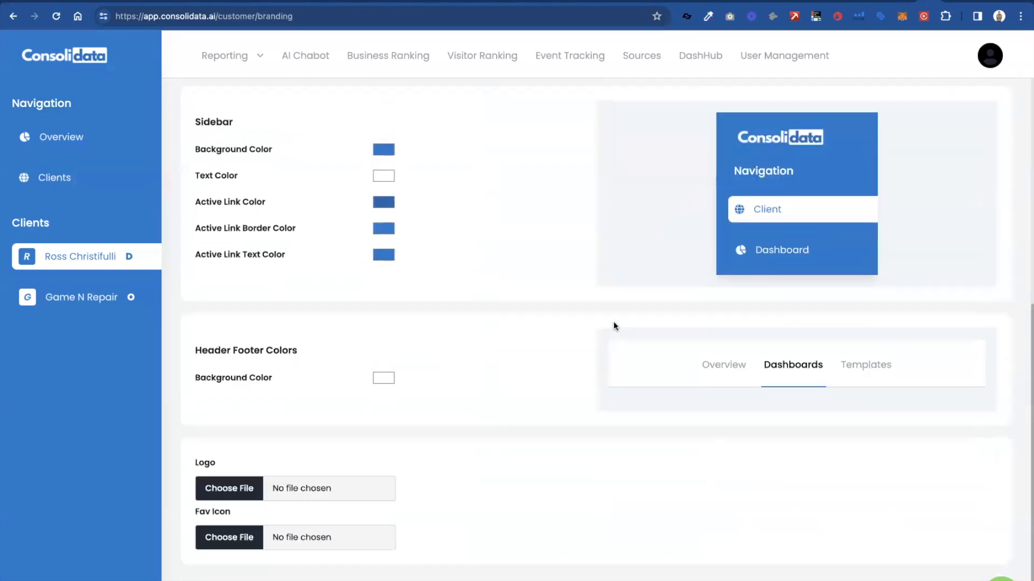
{"action": "scroll", "coordinate": [613, 326], "scroll_direction": "up", "scroll_amount": 6}
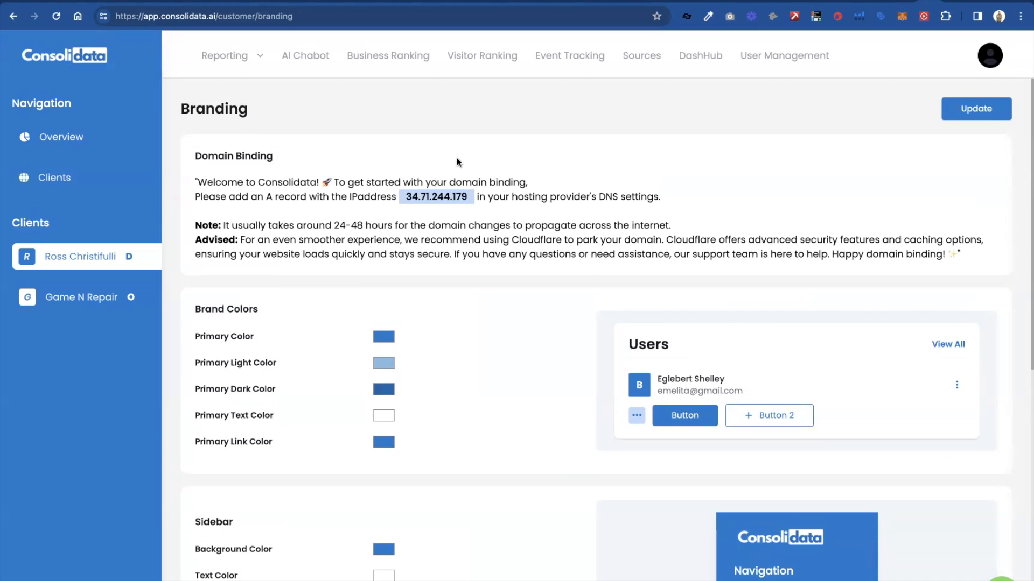
{"action": "scroll", "coordinate": [457, 160], "scroll_direction": "down", "scroll_amount": 1}
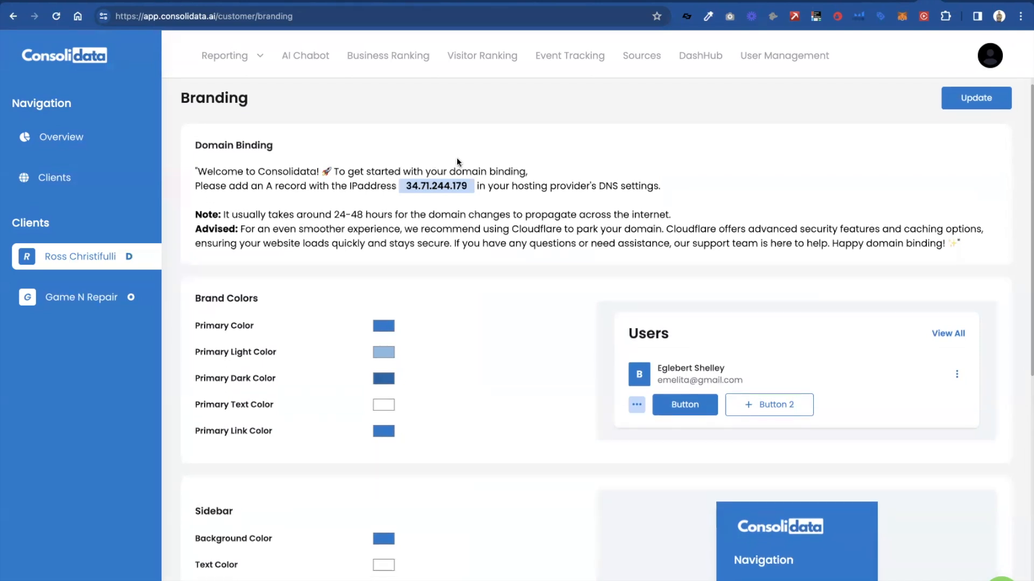
{"action": "scroll", "coordinate": [457, 161], "scroll_direction": "down", "scroll_amount": 1}
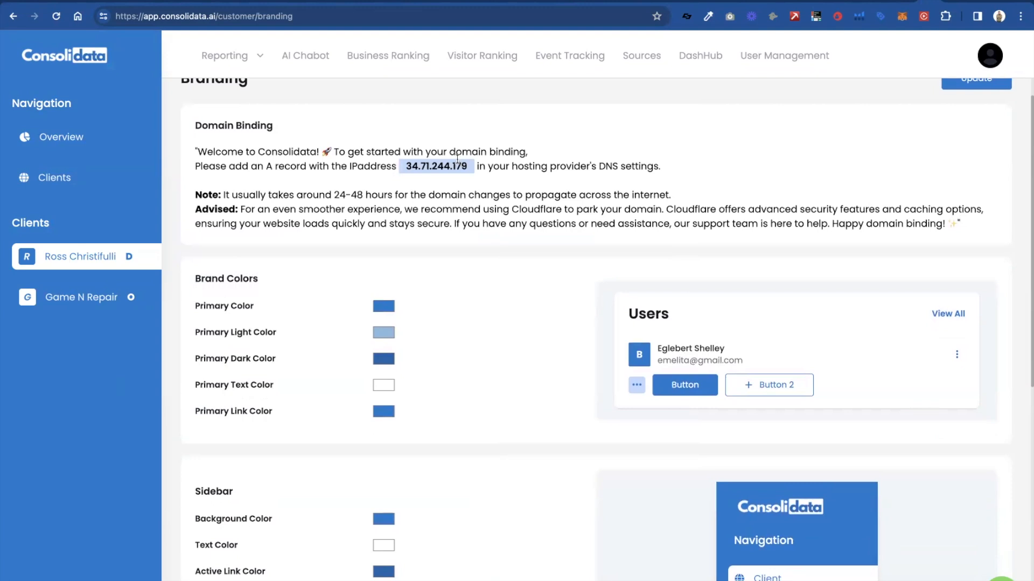
{"action": "scroll", "coordinate": [457, 198], "scroll_direction": "up", "scroll_amount": 1}
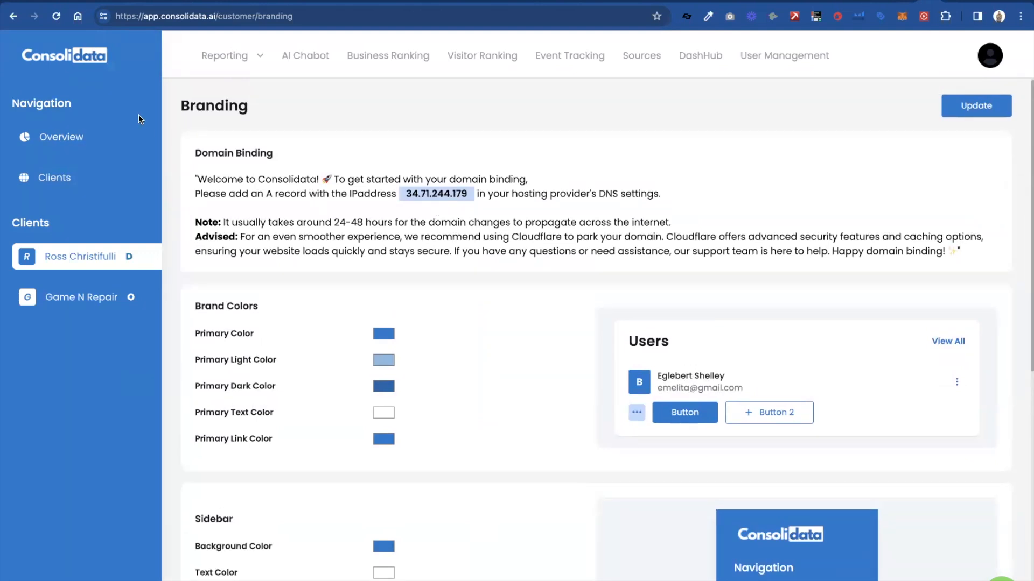
- Switch the Game N Repair client's status off and back on, and open its edit form
{"action": "left_click", "coordinate": [75, 174]}
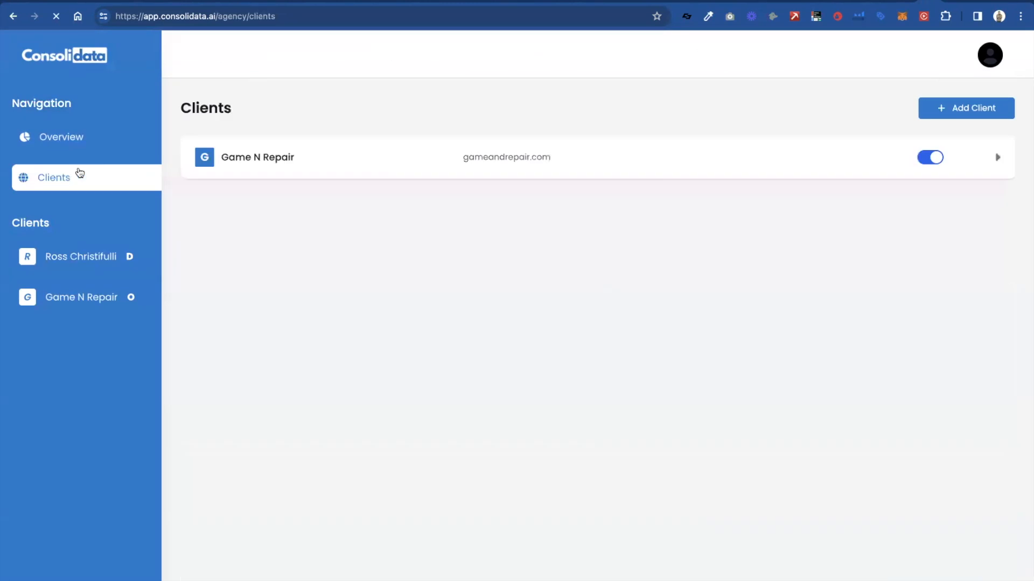
{"action": "left_click", "coordinate": [926, 163]}
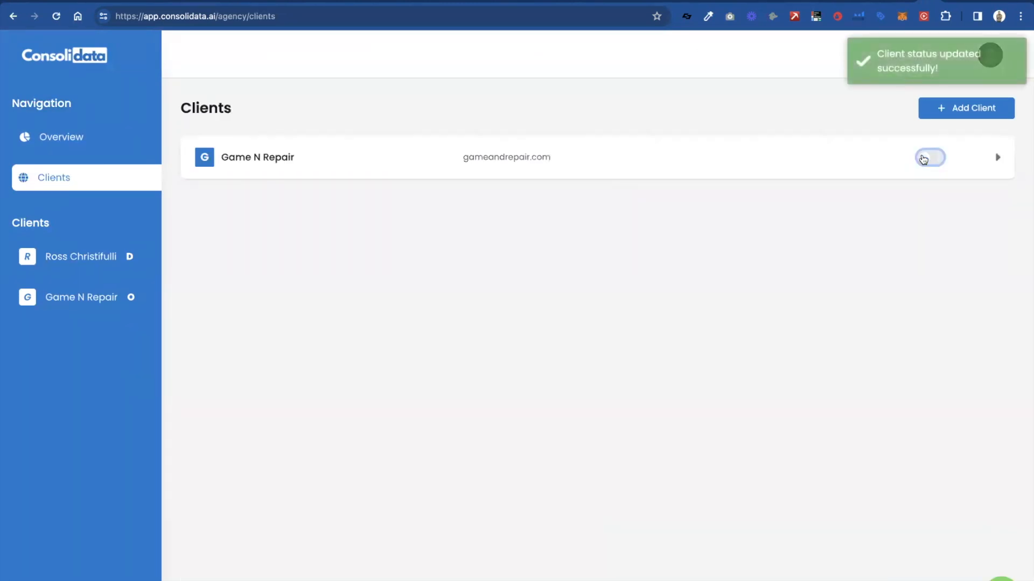
{"action": "left_click", "coordinate": [924, 159]}
{"action": "left_click", "coordinate": [975, 164]}
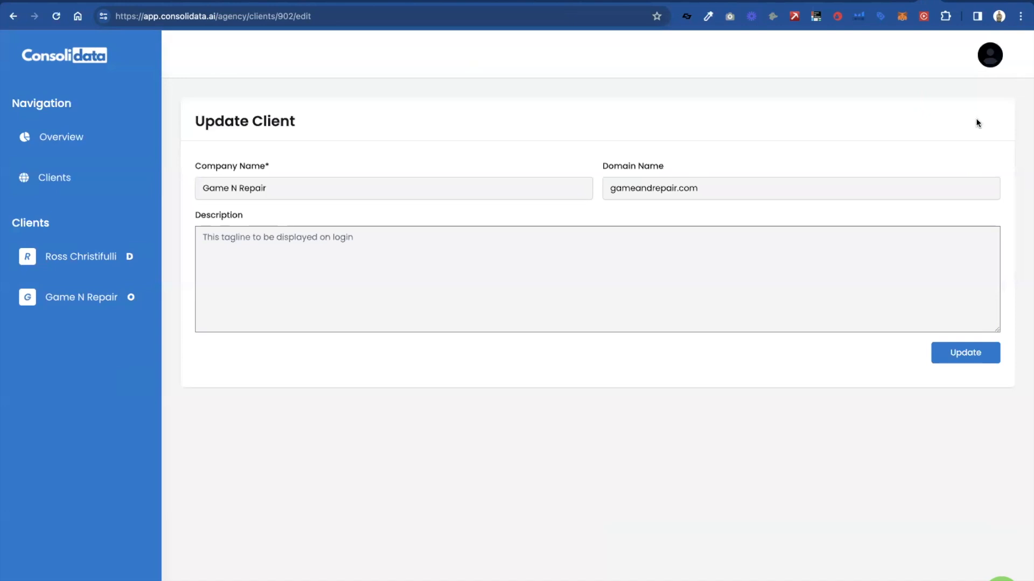
- Leave the client edit form and return to the default account to look over its branding page and feature sections
{"action": "left_click", "coordinate": [85, 144]}
{"action": "left_click", "coordinate": [68, 184]}
{"action": "left_click", "coordinate": [86, 255]}
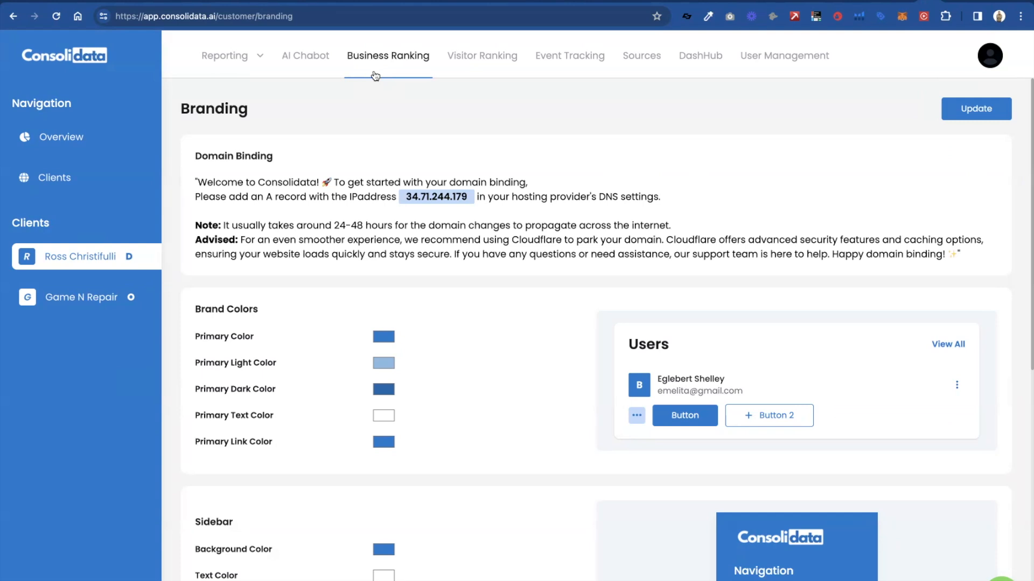
{"action": "mouse_move", "coordinate": [240, 64]}
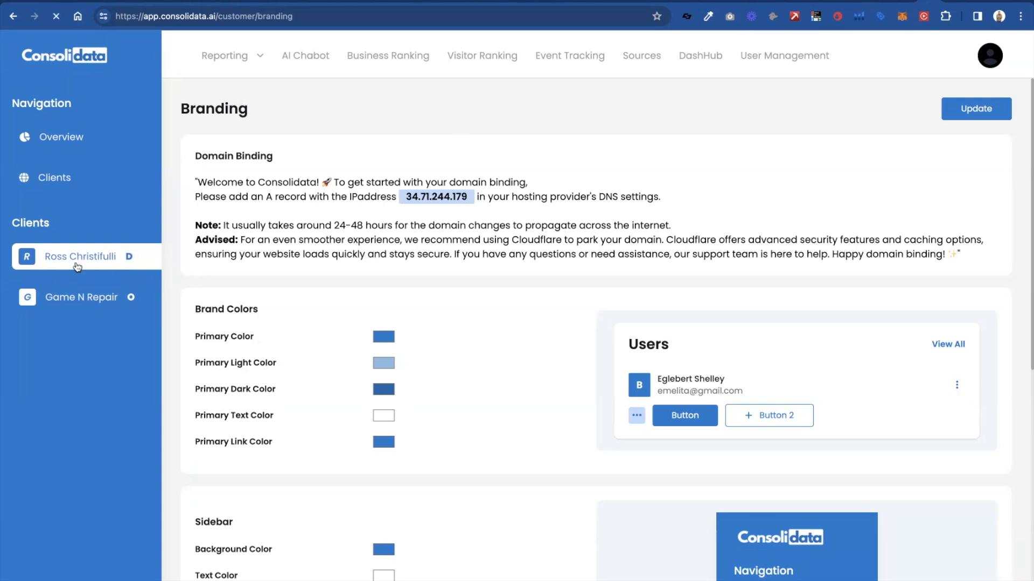
{"action": "scroll", "coordinate": [323, 345], "scroll_direction": "down", "scroll_amount": 8}
{"action": "scroll", "coordinate": [362, 364], "scroll_direction": "up", "scroll_amount": 8}
- Open the new user form in the default account's User Management
{"action": "left_click", "coordinate": [789, 64]}
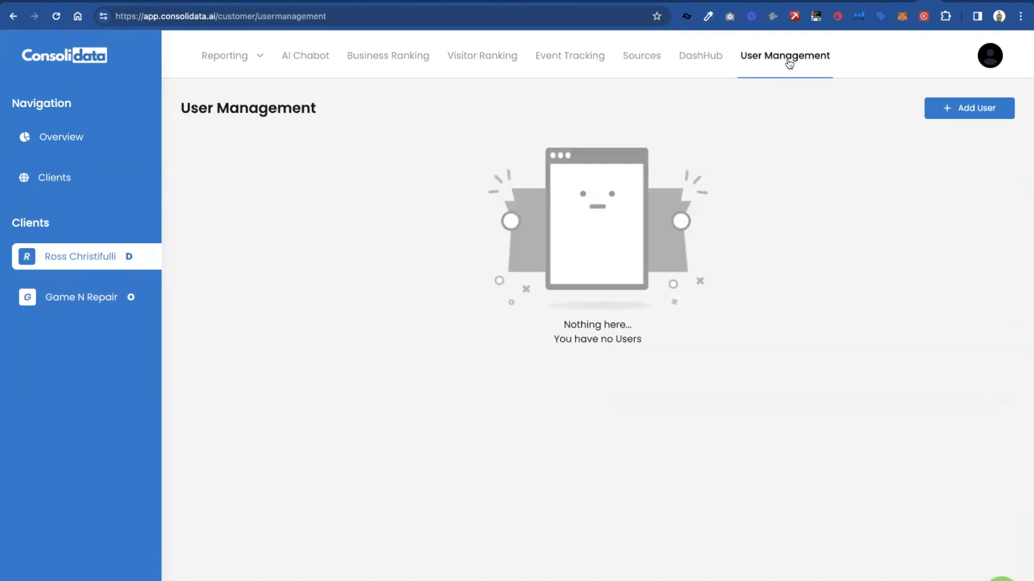
{"action": "left_click", "coordinate": [951, 110]}
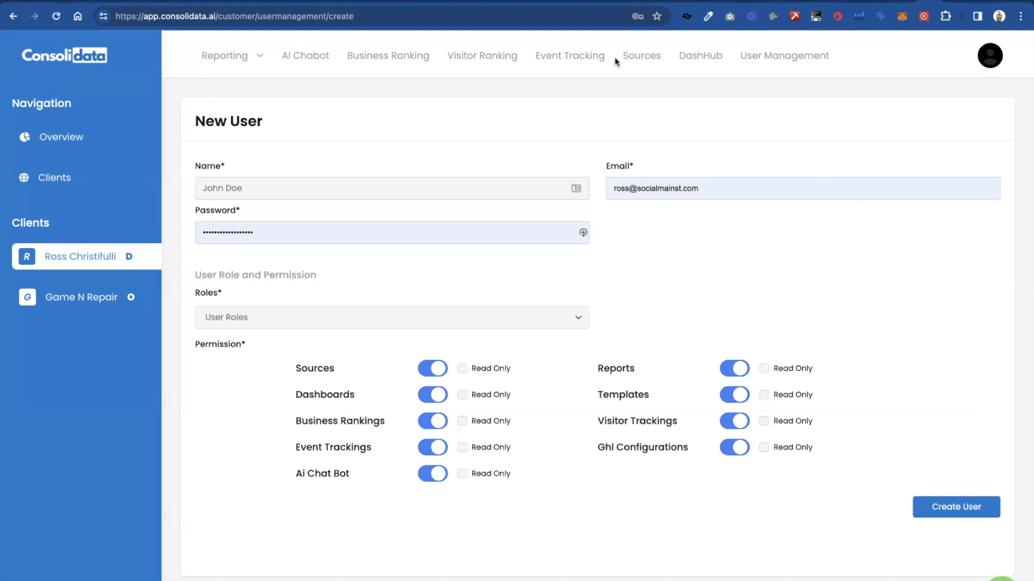
- View the default account's Event Tracking page, and browse its list of reporting dashboards
{"action": "left_click", "coordinate": [580, 52]}
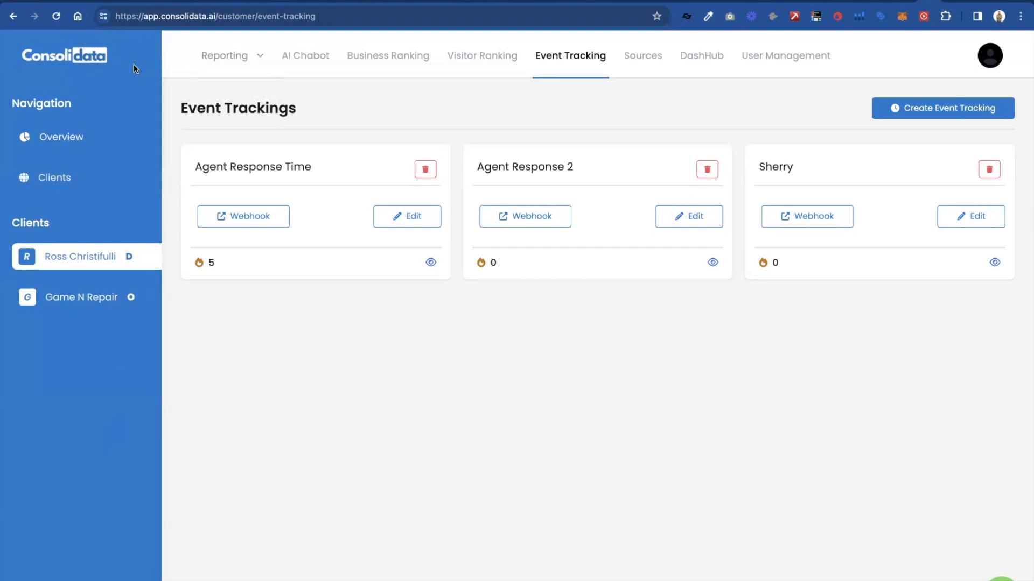
{"action": "mouse_move", "coordinate": [255, 70]}
{"action": "left_click", "coordinate": [255, 91]}
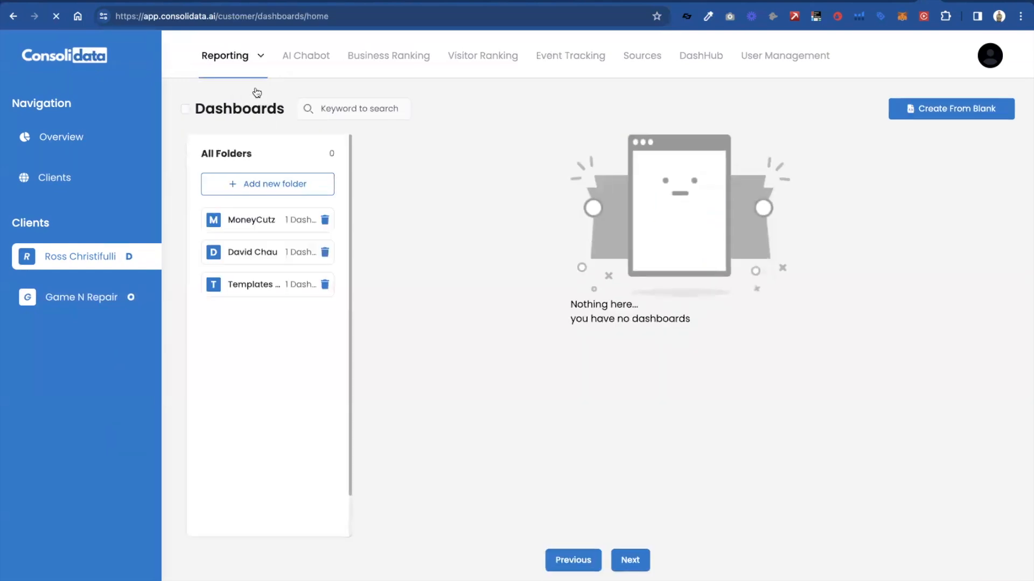
{"action": "scroll", "coordinate": [542, 295], "scroll_direction": "down", "scroll_amount": 1}
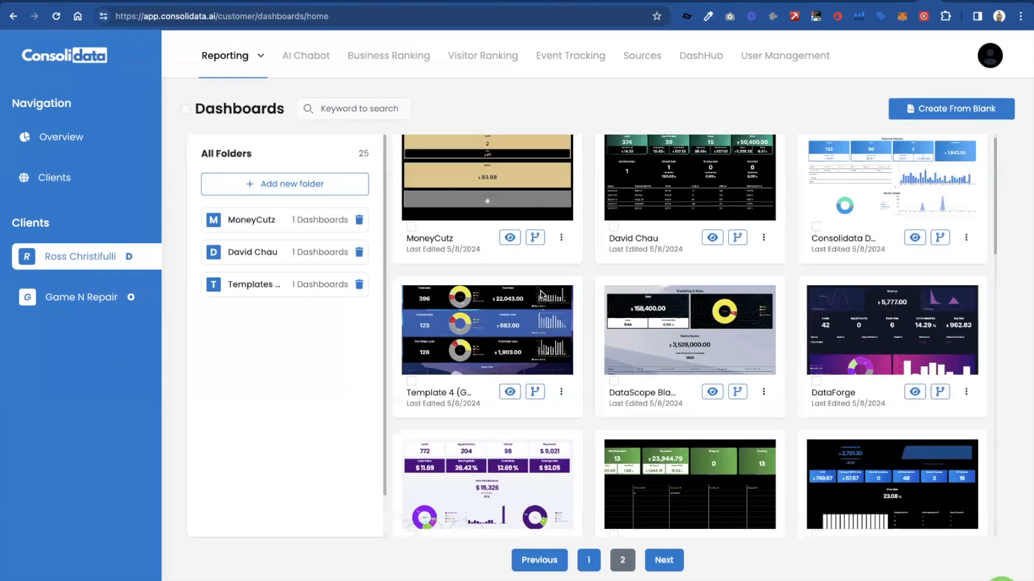
{"action": "scroll", "coordinate": [541, 296], "scroll_direction": "up", "scroll_amount": 1}
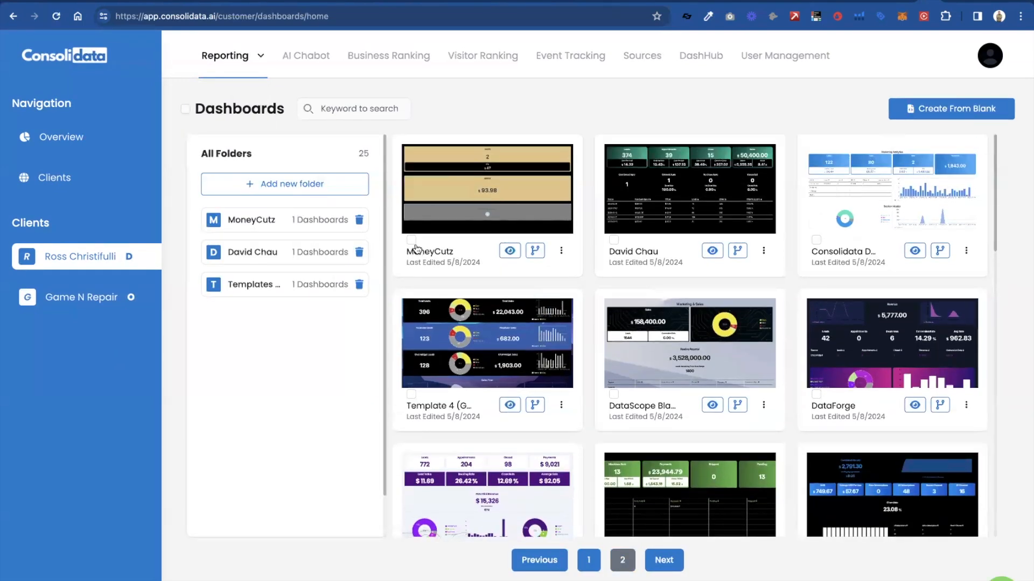
{"action": "scroll", "coordinate": [522, 255], "scroll_direction": "down", "scroll_amount": 8}
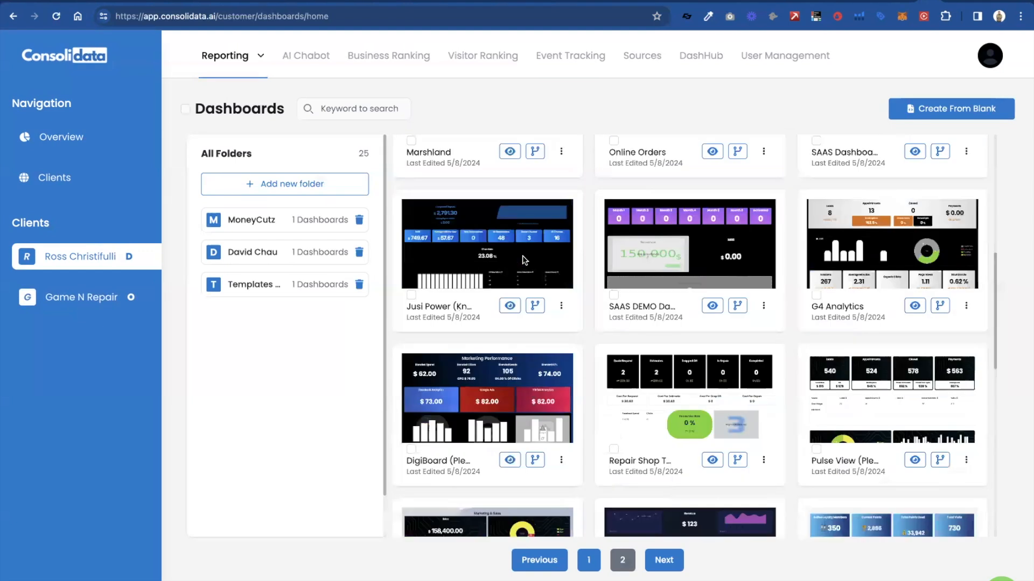
{"action": "scroll", "coordinate": [522, 260], "scroll_direction": "up", "scroll_amount": 10}
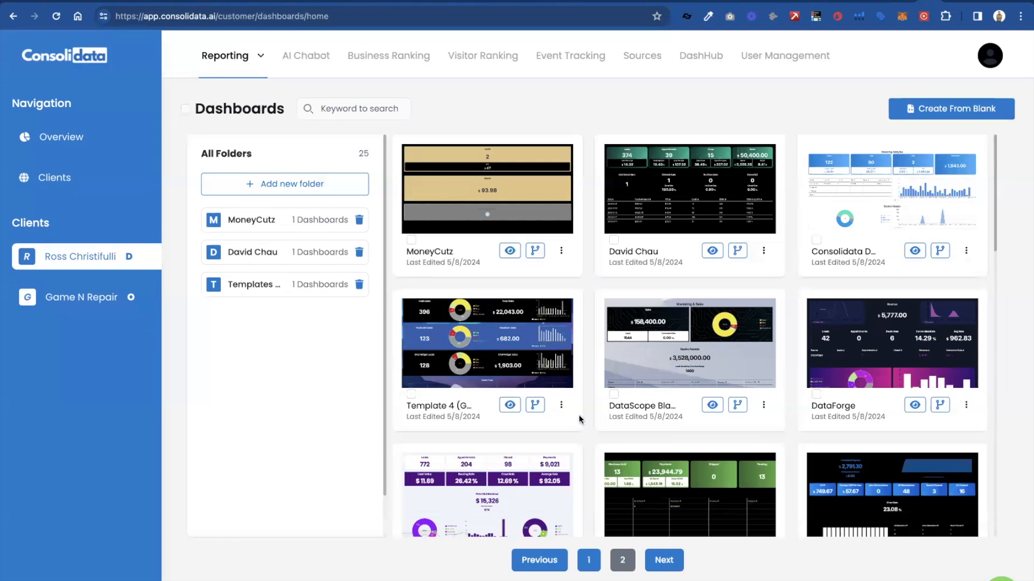
{"action": "scroll", "coordinate": [576, 418], "scroll_direction": "down", "scroll_amount": 1}
{"action": "scroll", "coordinate": [682, 189], "scroll_direction": "up", "scroll_amount": 1}
- Search the dashboards for "game" and clear the search keyword
{"action": "left_click", "coordinate": [322, 109]}
{"action": "type", "text": "game"}
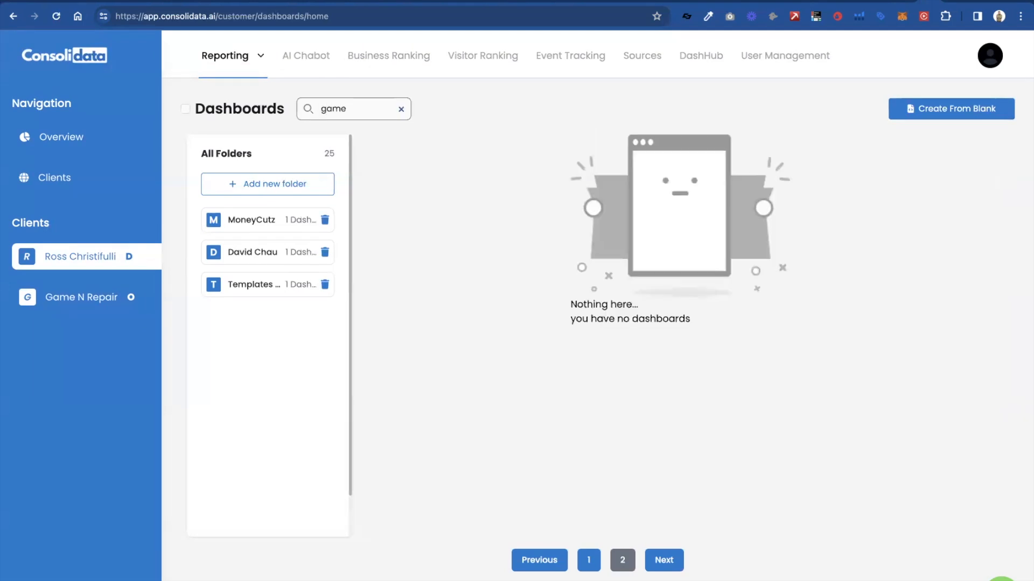
{"action": "key", "text": "BackSpace"}
{"action": "key", "text": "BackSpace"}
{"action": "key", "text": "BackSpace"}
{"action": "key", "text": "BackSpace"}
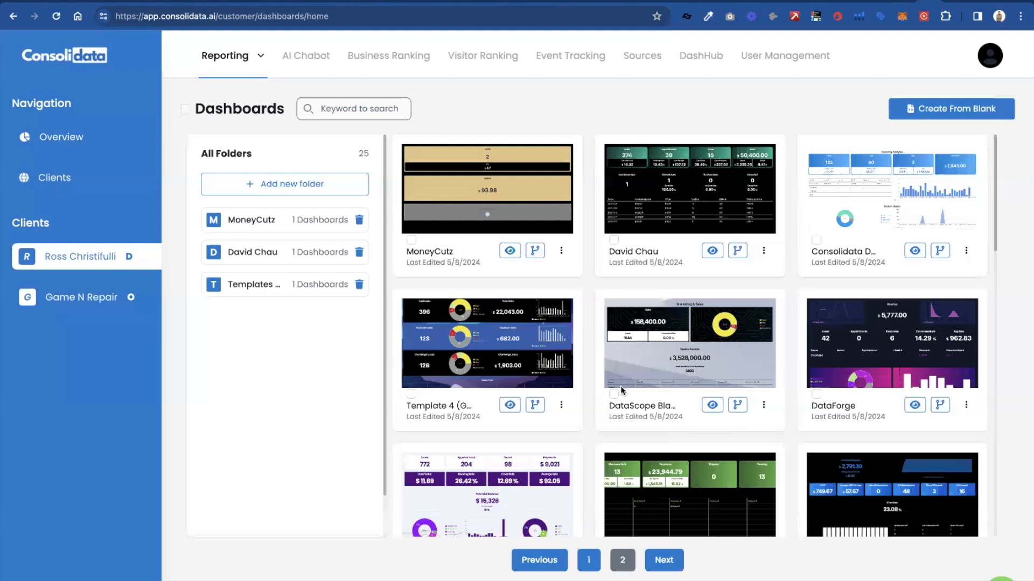
- Select the DataScope dashboard in the default account's dashboard list
{"action": "left_click", "coordinate": [613, 395]}
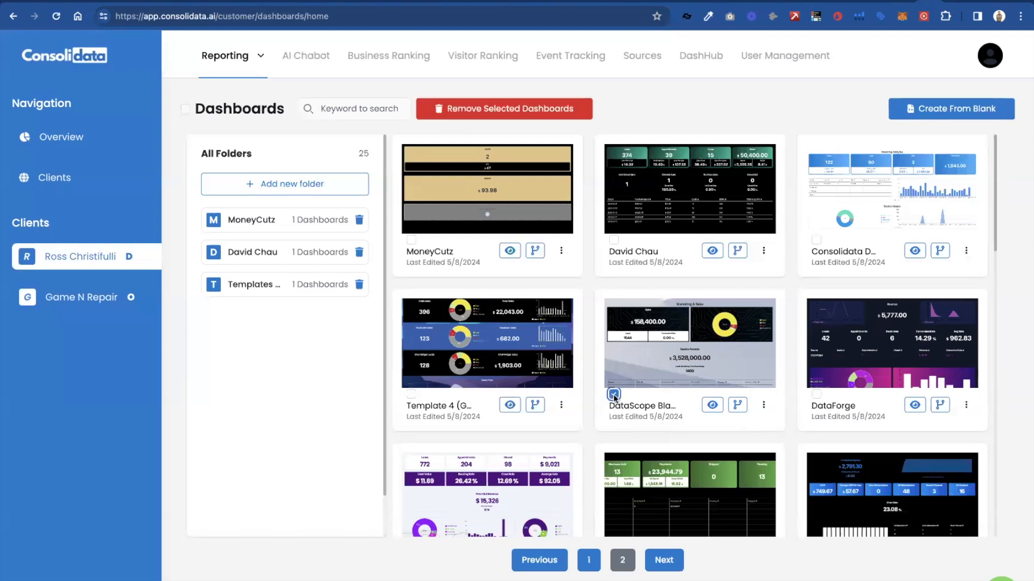